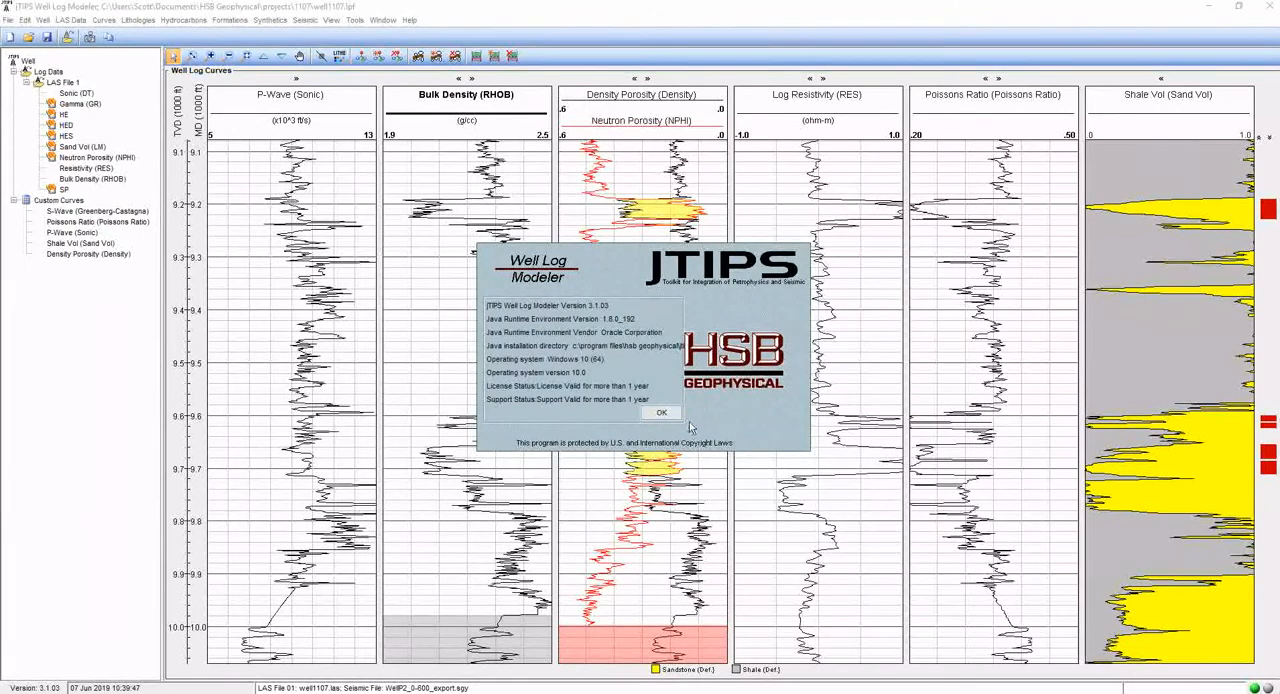
# - Dismiss the version information and open the 1D synthetic models for the well
pyautogui.press('Return')
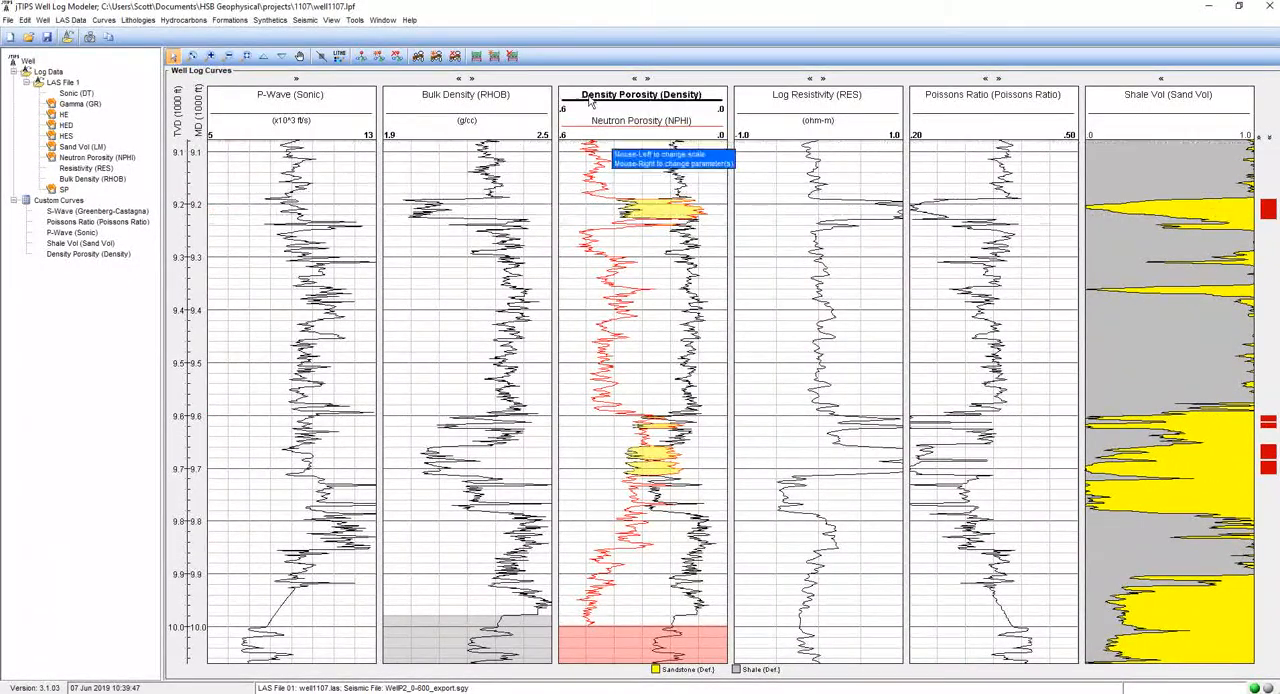
pyautogui.click(272, 21)
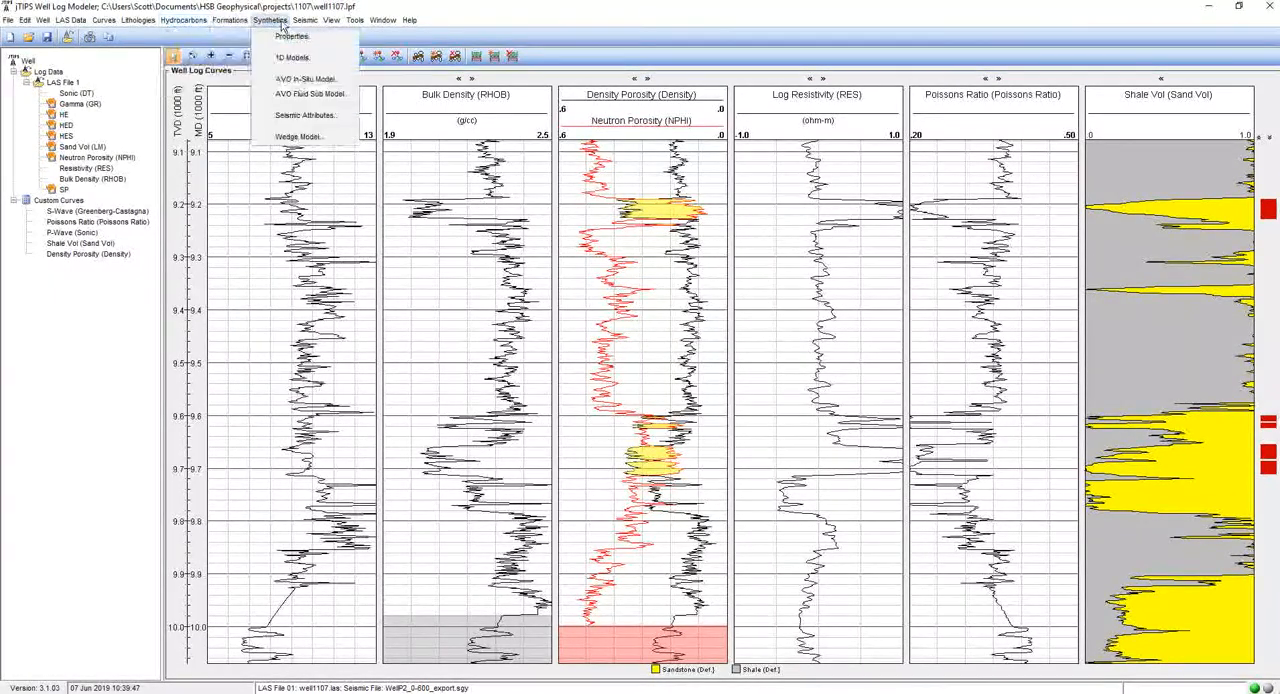
pyautogui.click(290, 60)
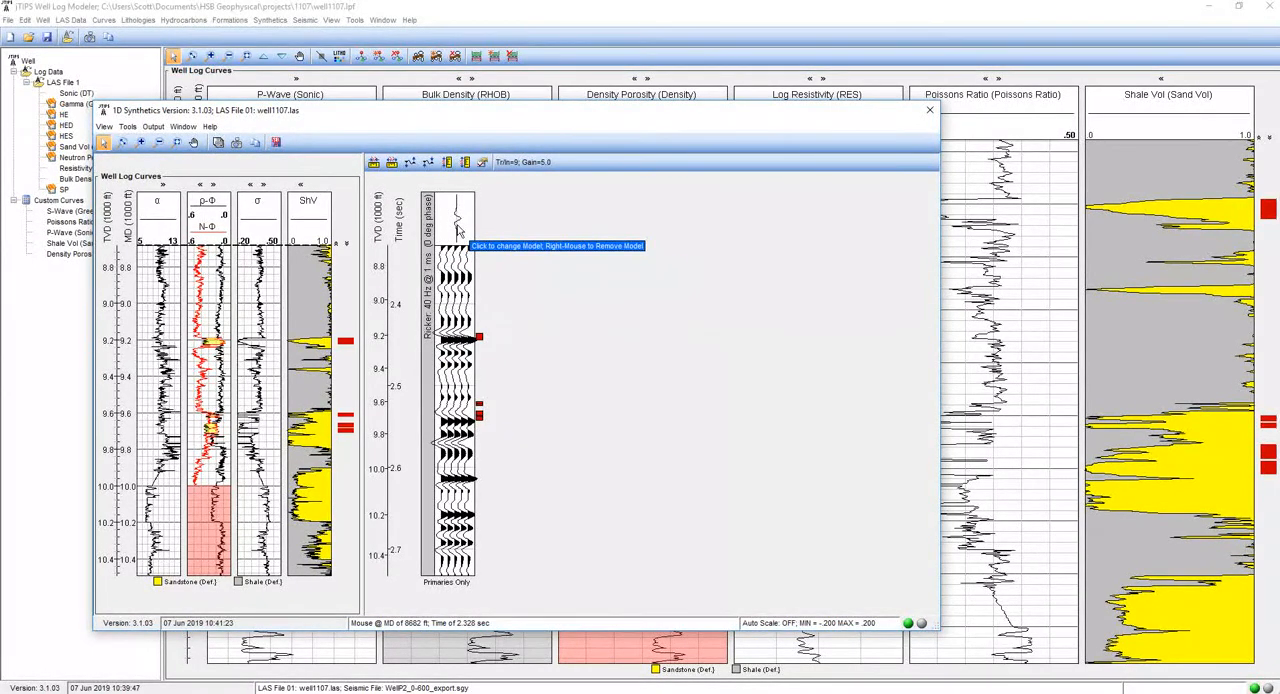
# - Set the synthetic model's Ricker wavelet to a frequency of 55 Hz and a sample rate of 2 ms
pyautogui.click(459, 230)
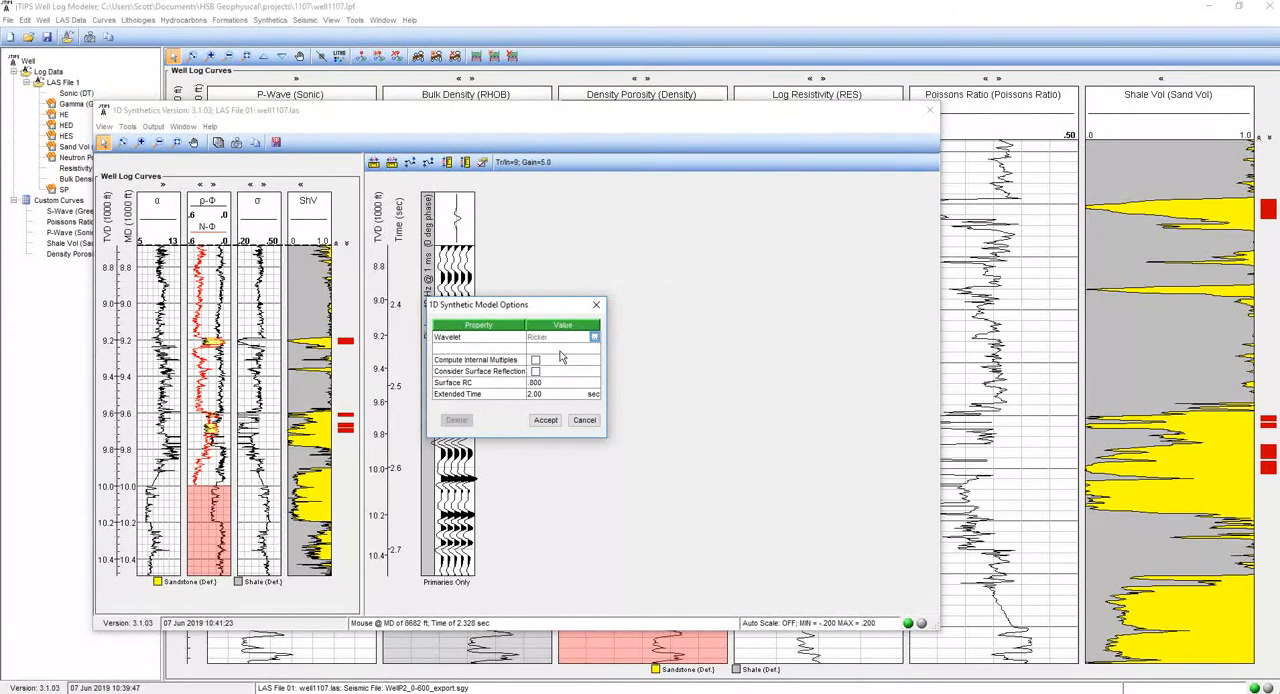
pyautogui.click(595, 339)
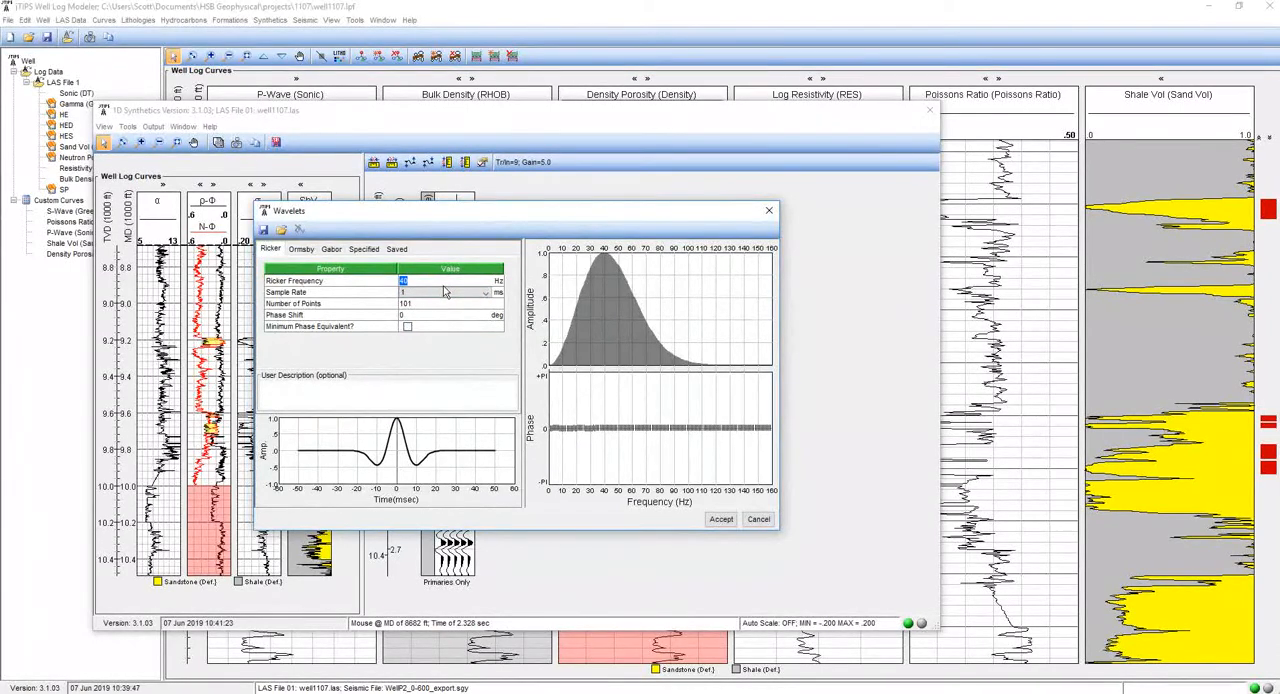
pyautogui.write('55')
pyautogui.click(446, 291)
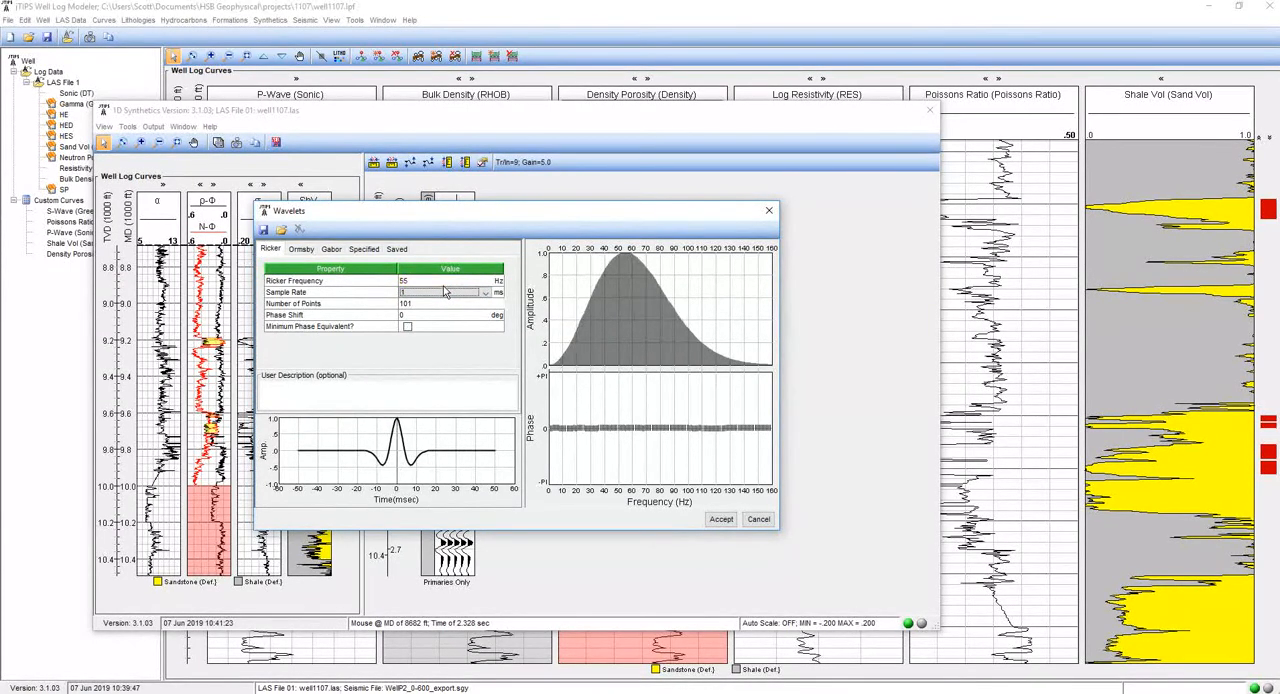
pyautogui.click(455, 293)
pyautogui.click(432, 314)
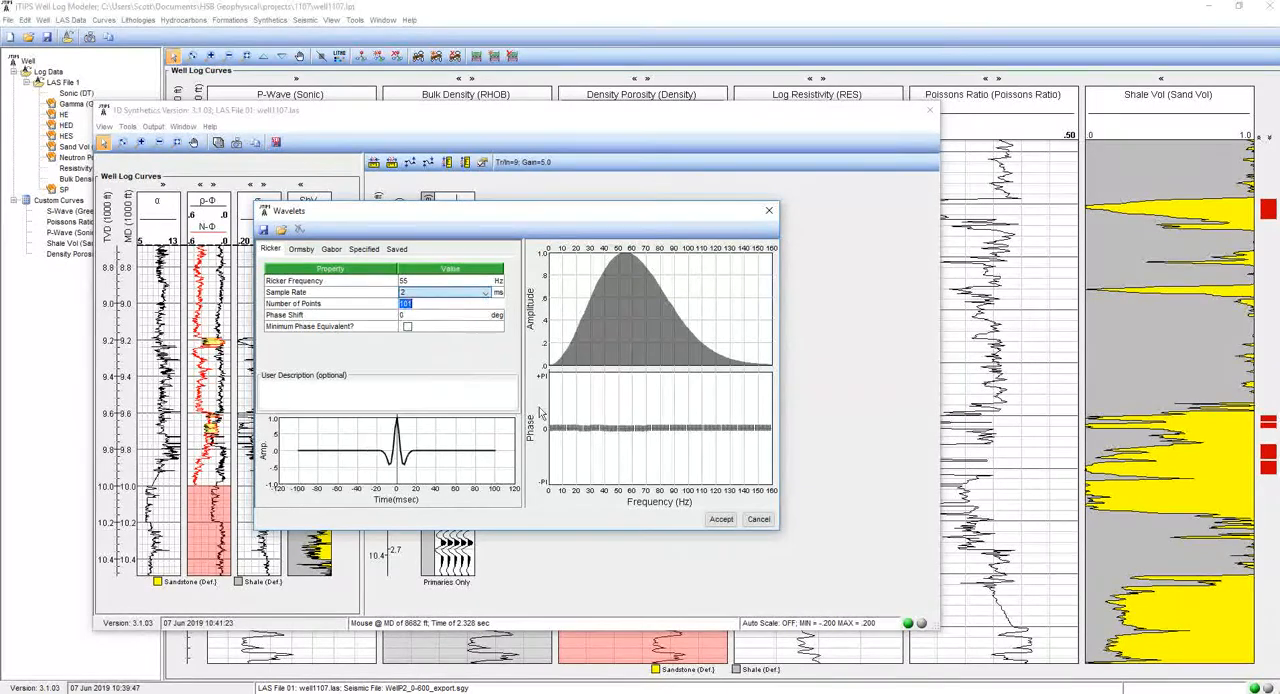
pyautogui.click(719, 521)
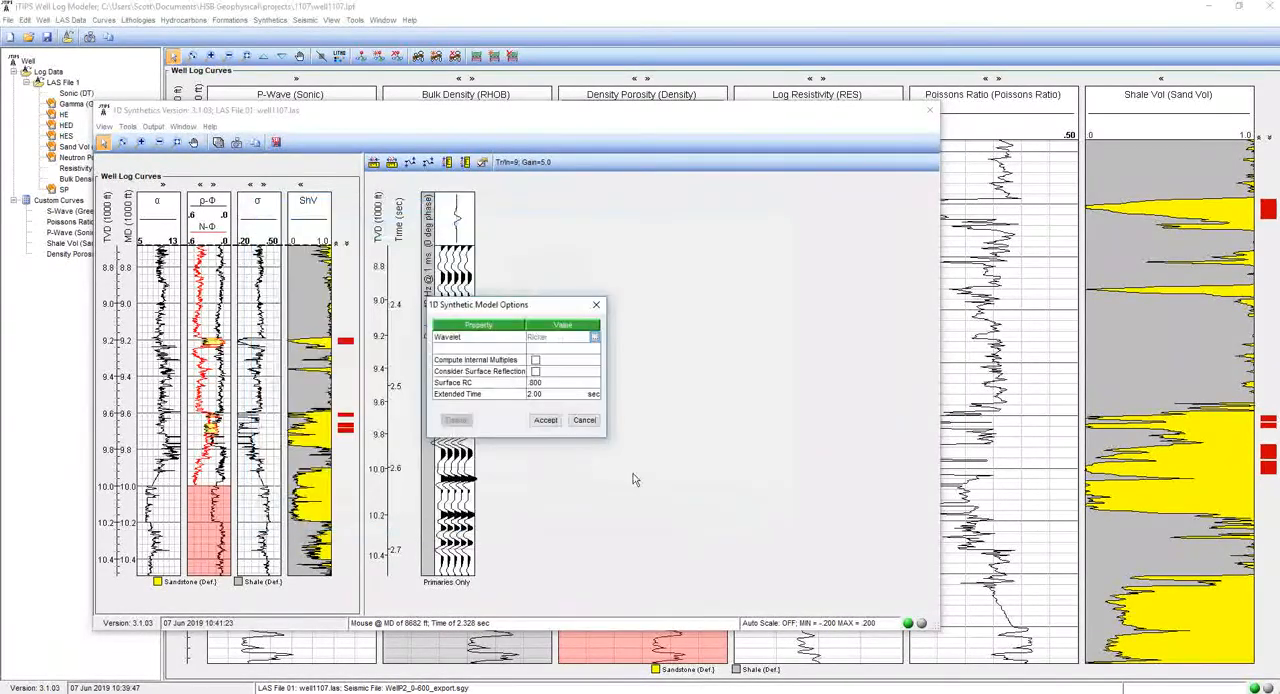
pyautogui.click(545, 420)
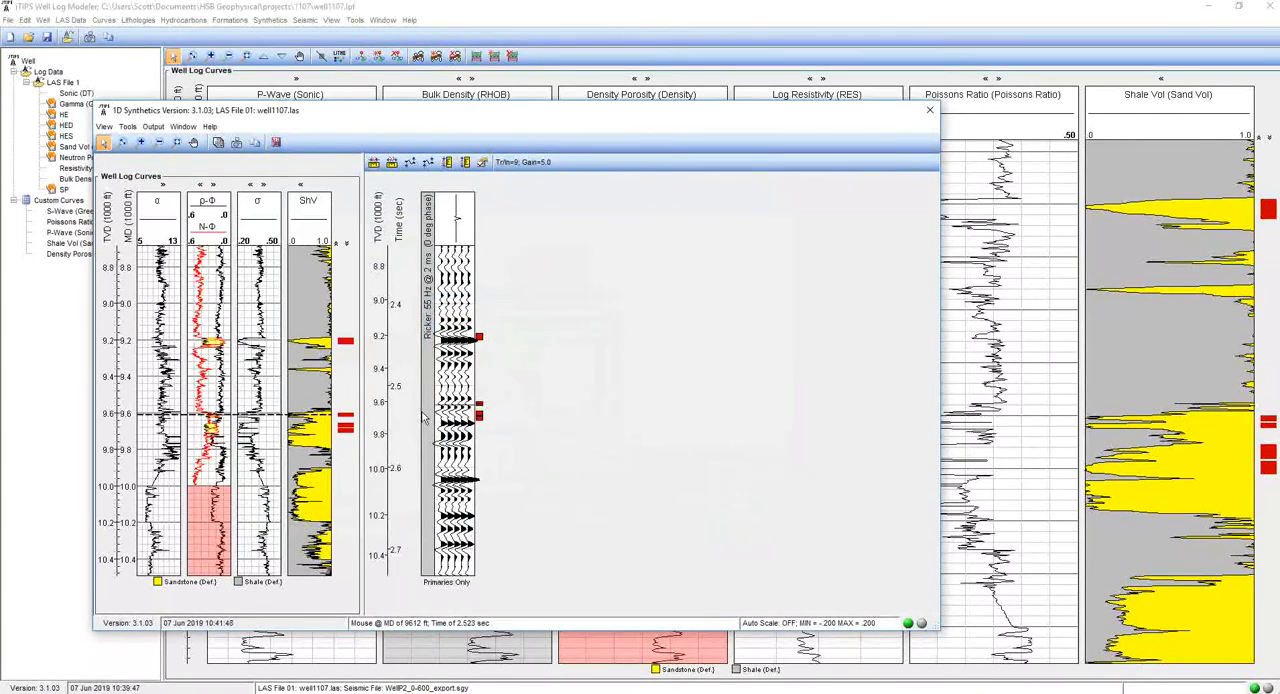
# - Add a second 1D synthetic model, accepting the default Ricker wavelet and model options
pyautogui.moveTo(423, 418)
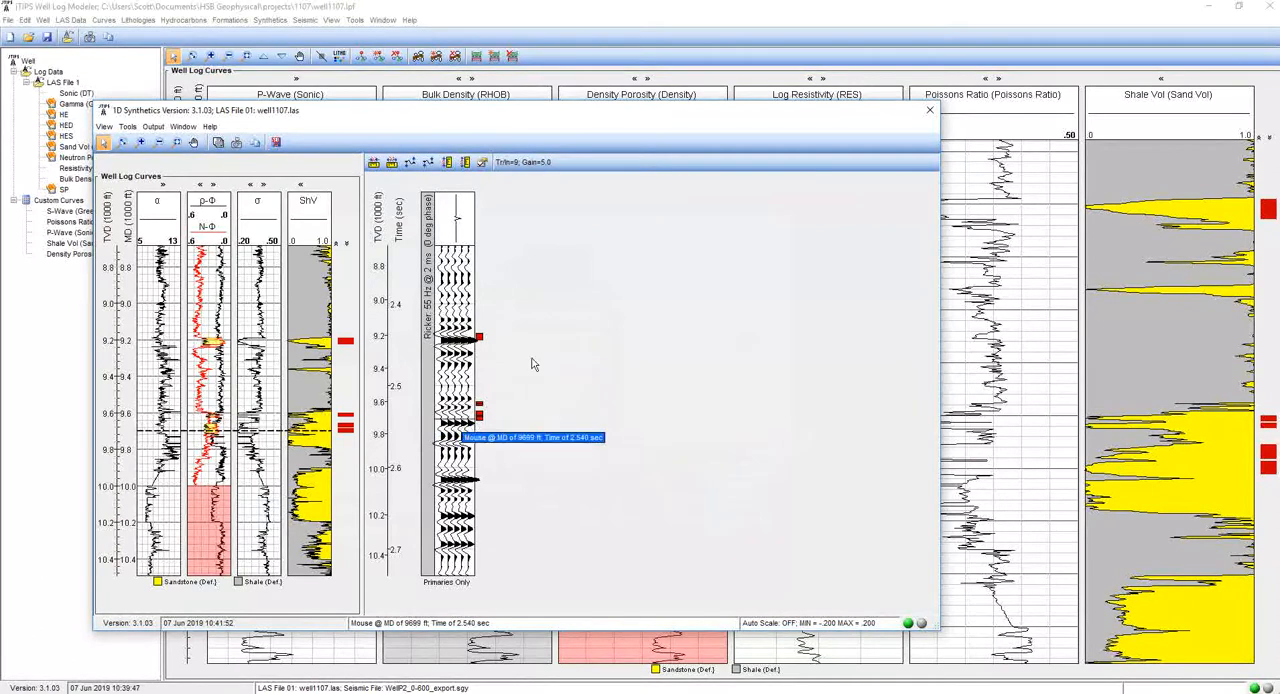
pyautogui.moveTo(561, 258)
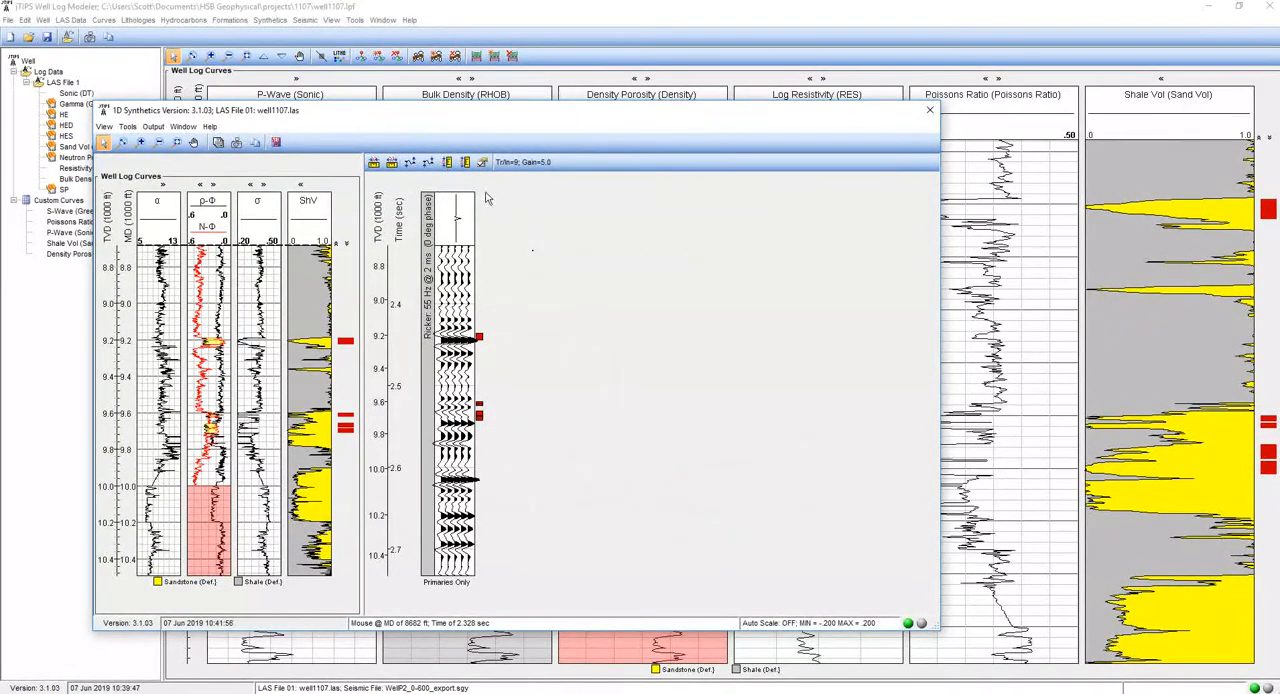
pyautogui.click(129, 127)
pyautogui.click(150, 143)
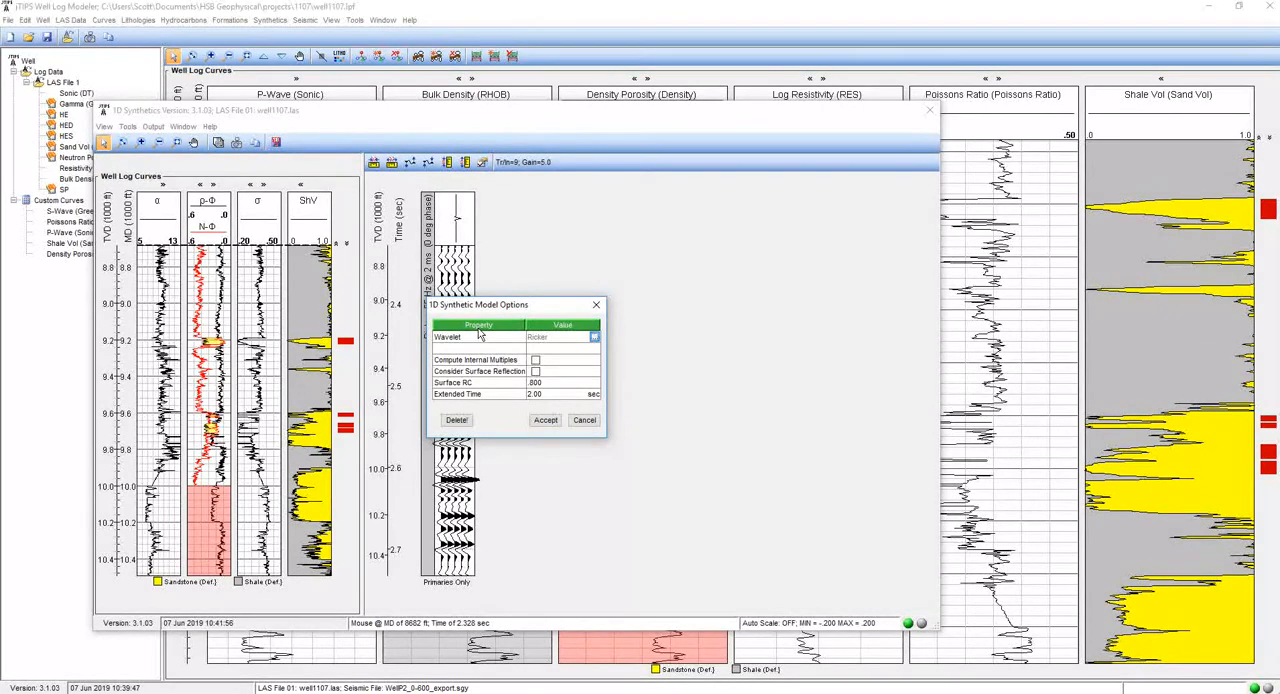
pyautogui.click(545, 420)
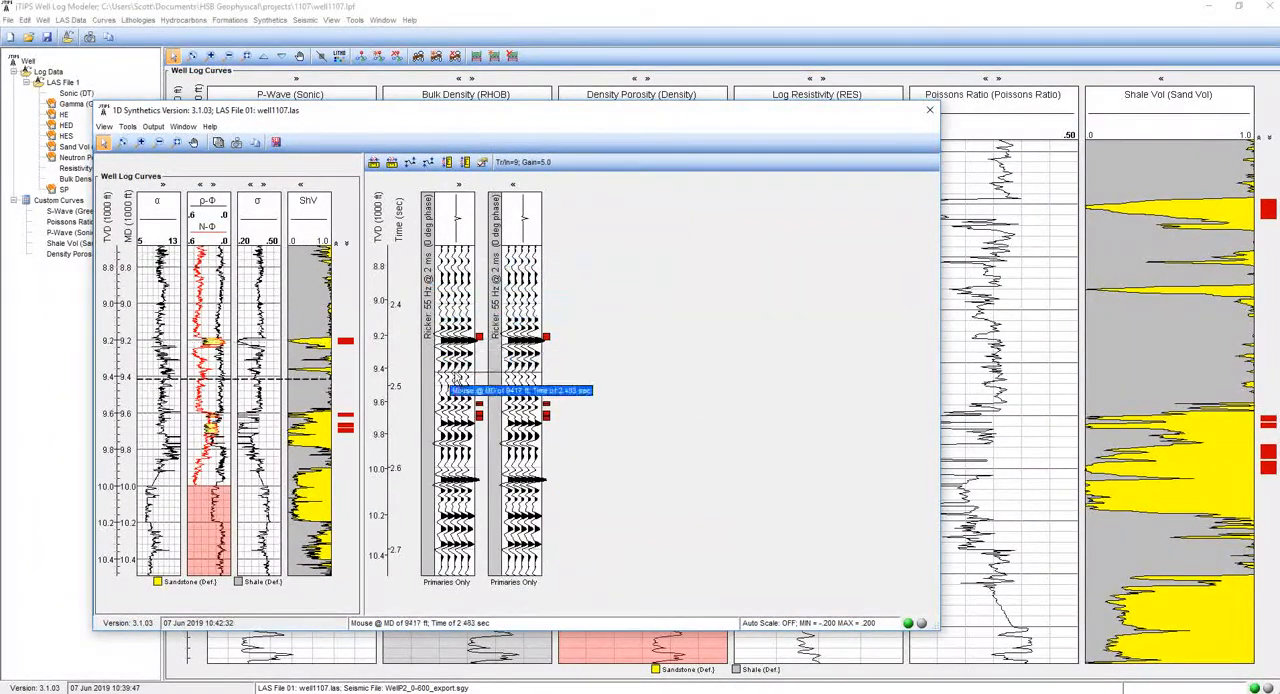
# - Change the first synthetic model's Ricker wavelet frequency to 35 Hz
pyautogui.click(452, 231)
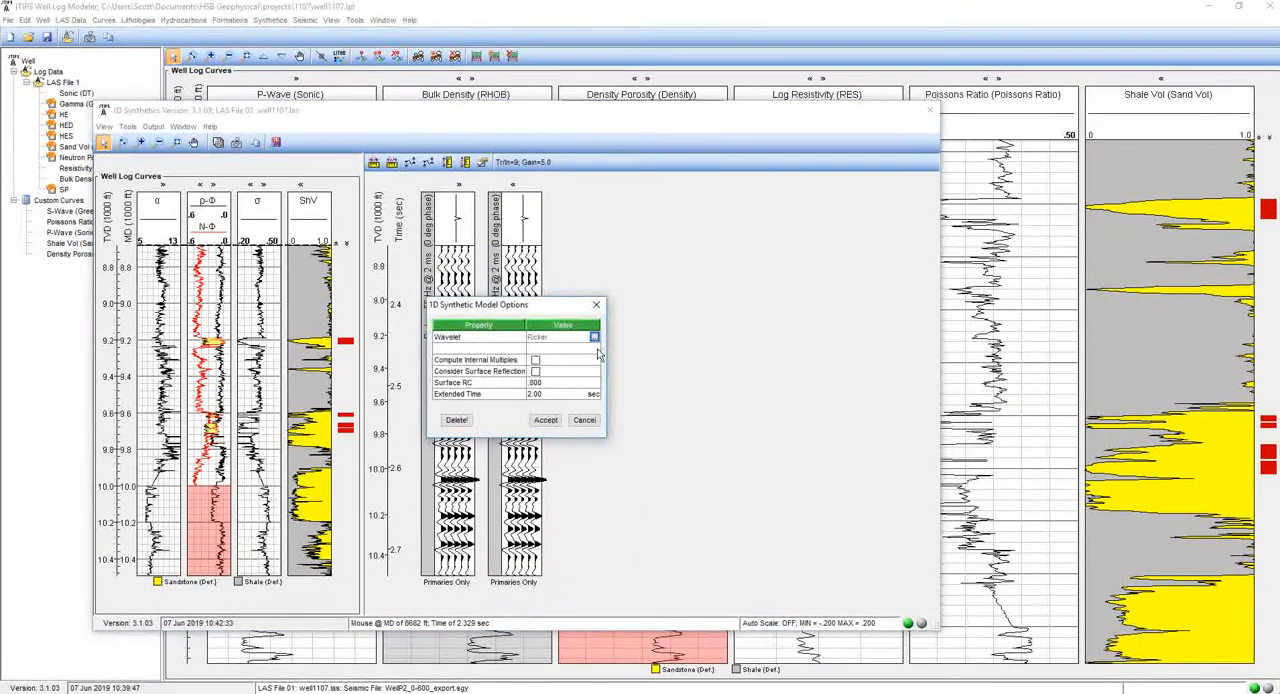
pyautogui.click(594, 338)
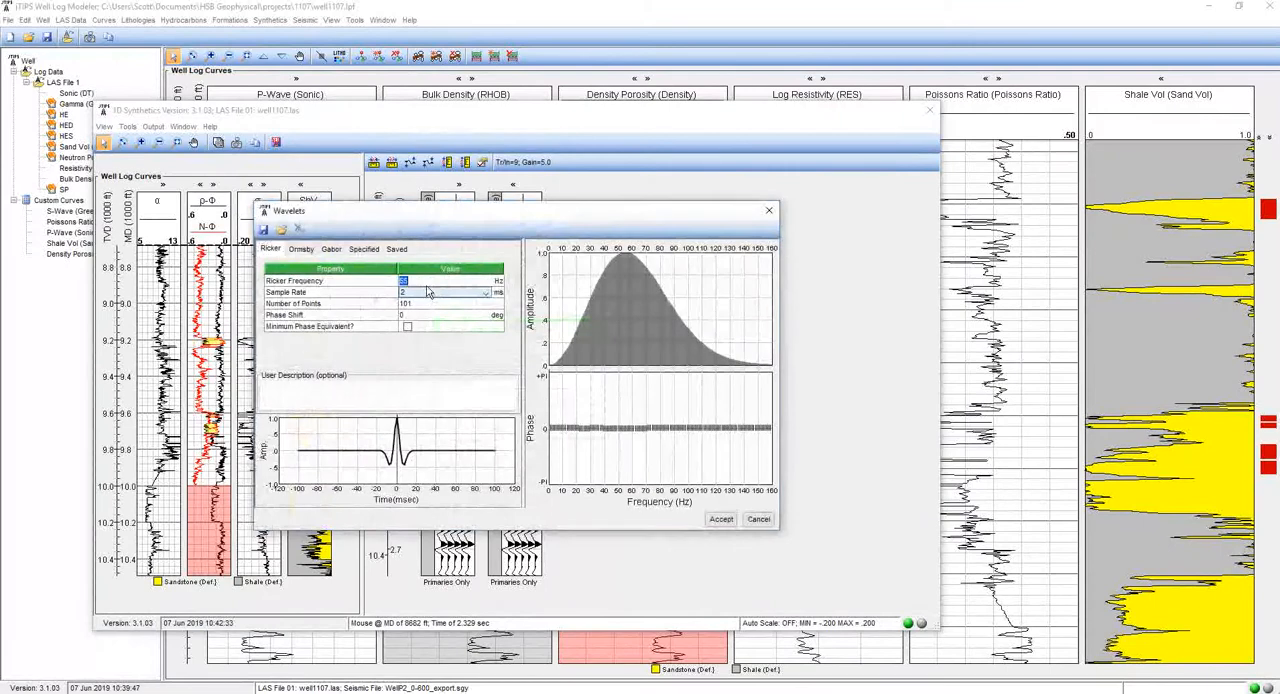
pyautogui.write('3')
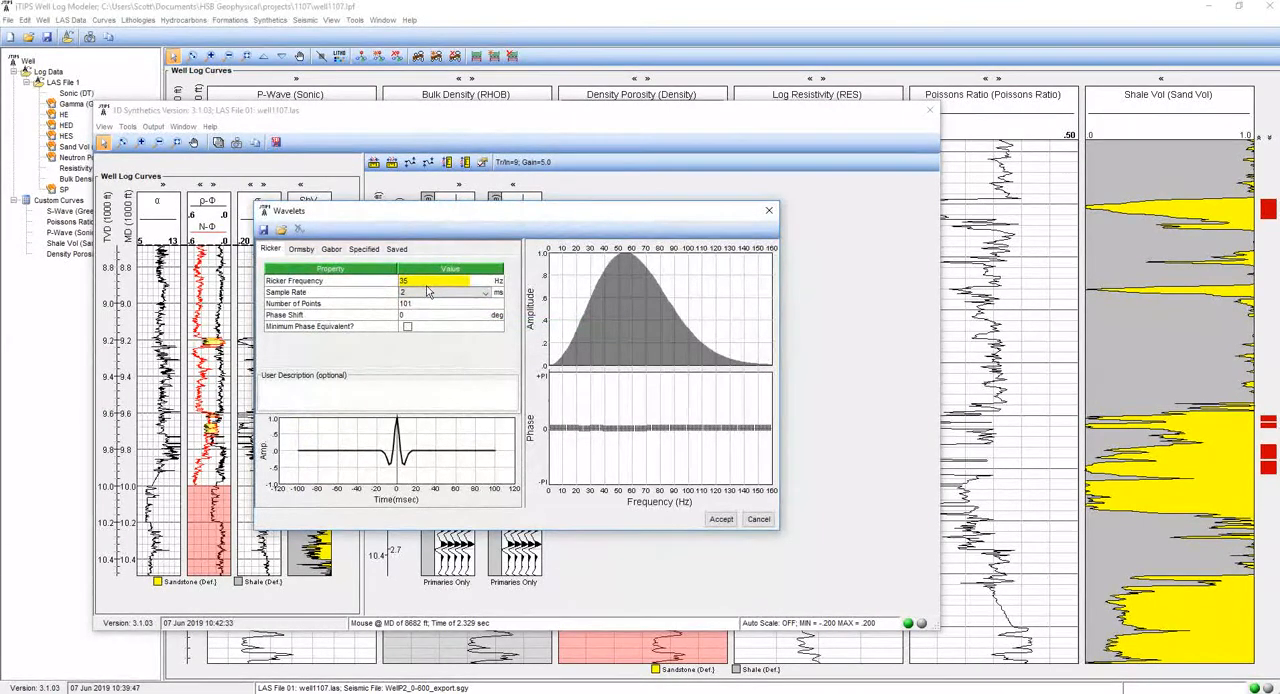
pyautogui.click(428, 291)
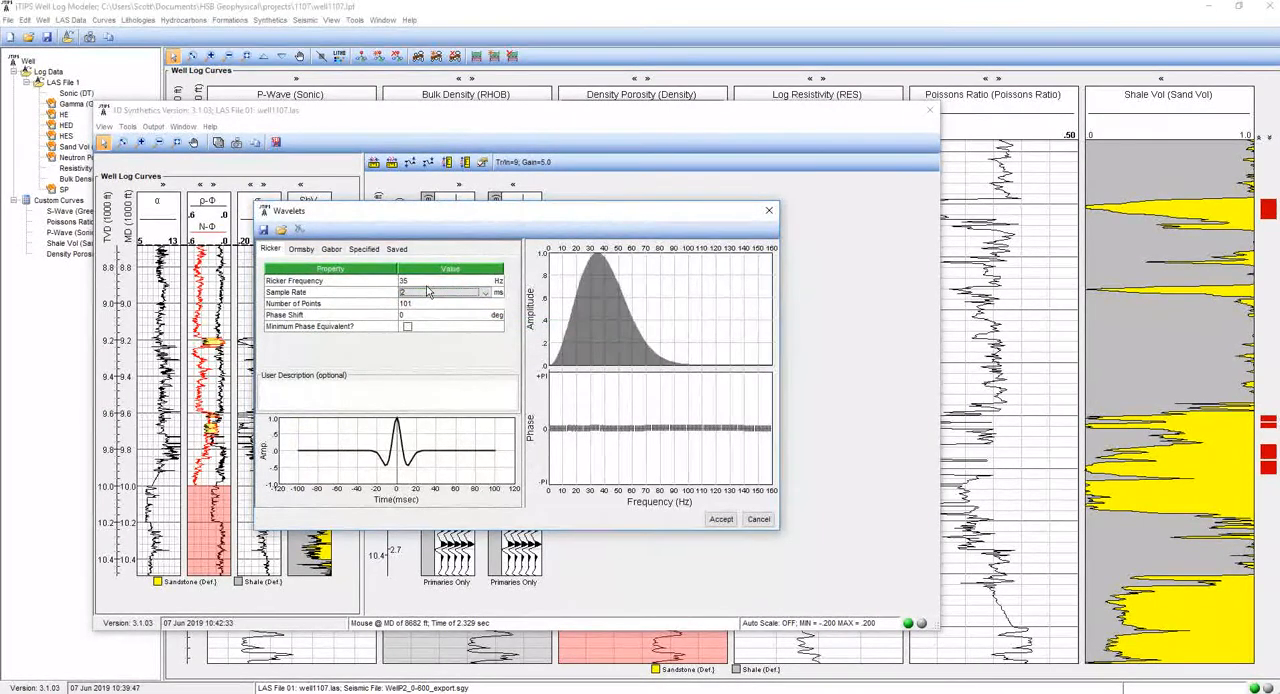
pyautogui.click(719, 519)
pyautogui.click(545, 420)
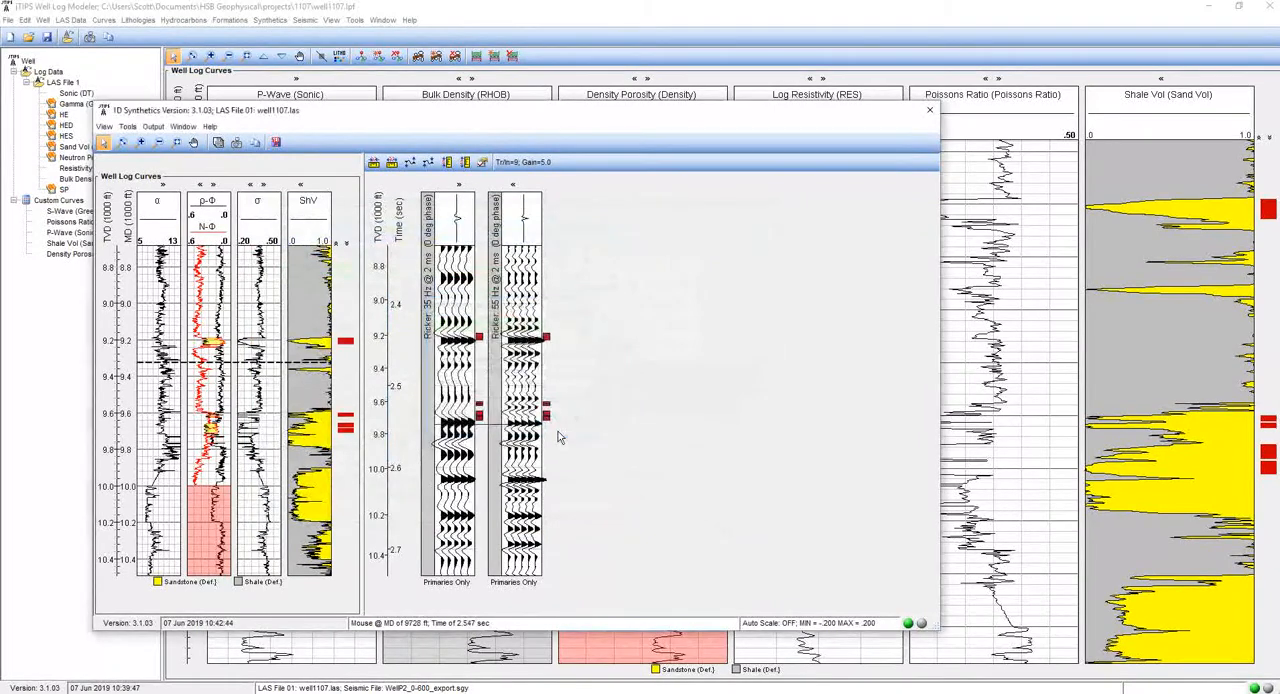
# - Change the second synthetic model's Ricker wavelet to a frequency of 40 Hz and a sample rate of 3 ms
pyautogui.doubleClick(528, 236)
pyautogui.click(594, 337)
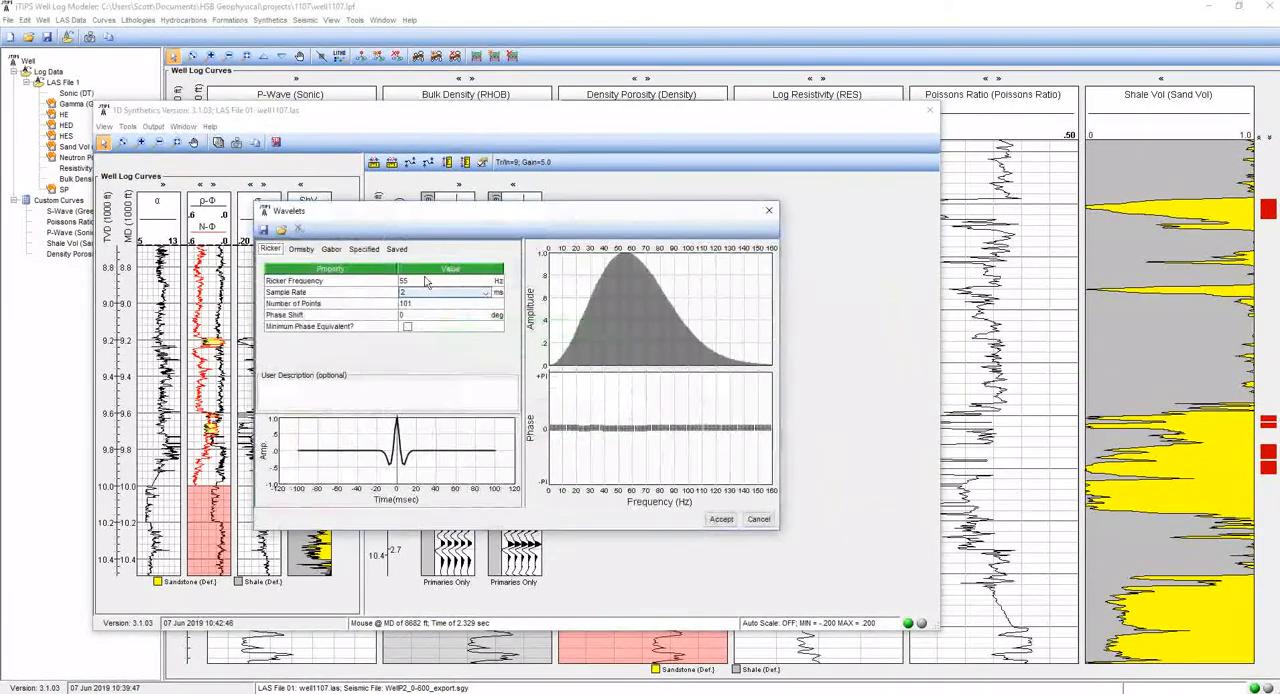
pyautogui.doubleClick(421, 284)
pyautogui.write('40')
pyautogui.press('Tab')
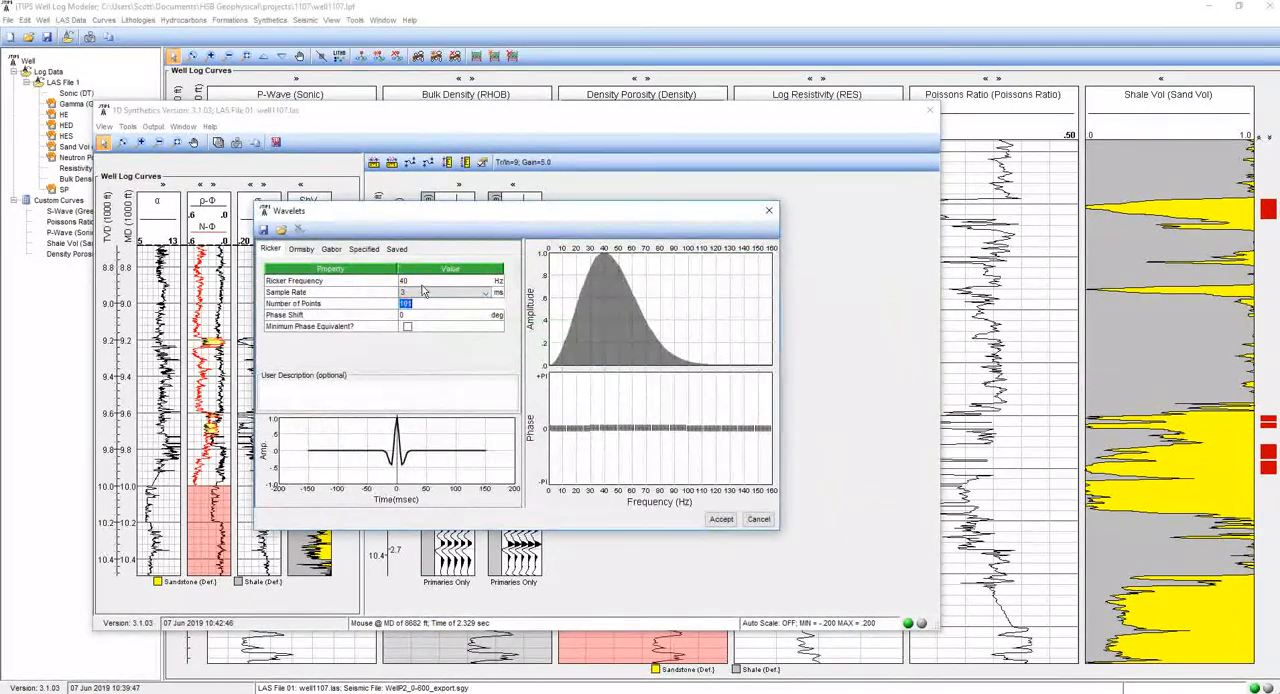
pyautogui.click(721, 519)
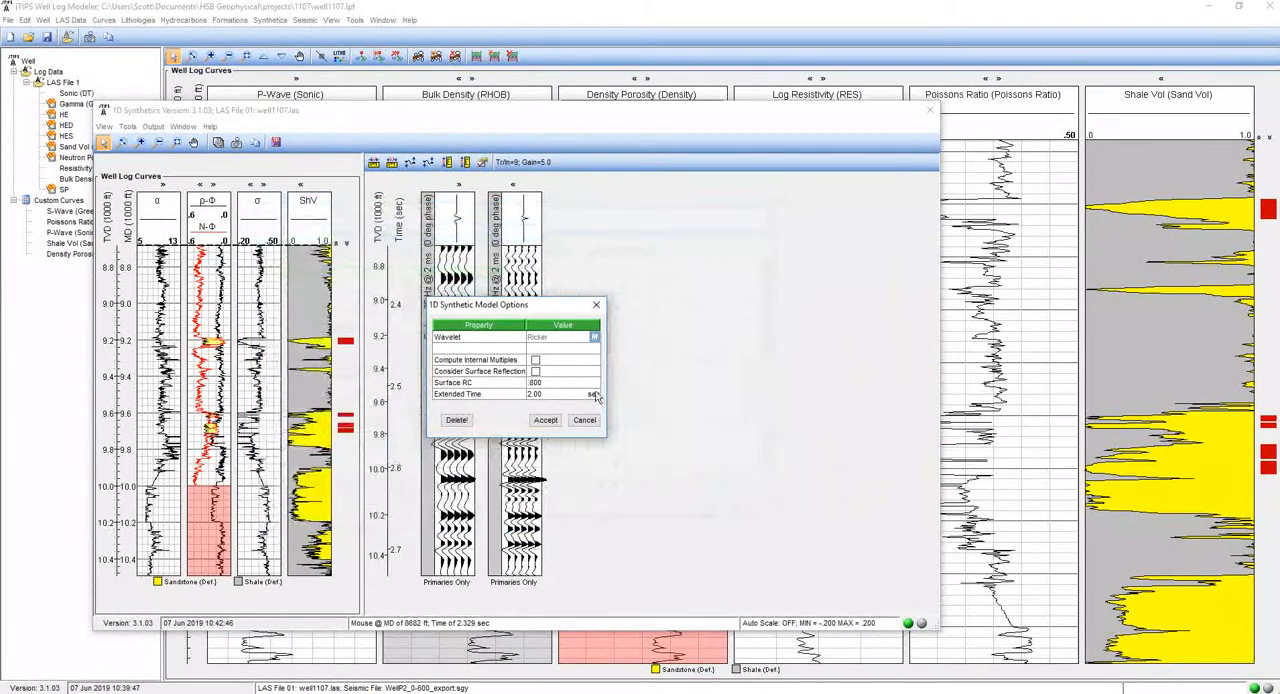
pyautogui.click(558, 421)
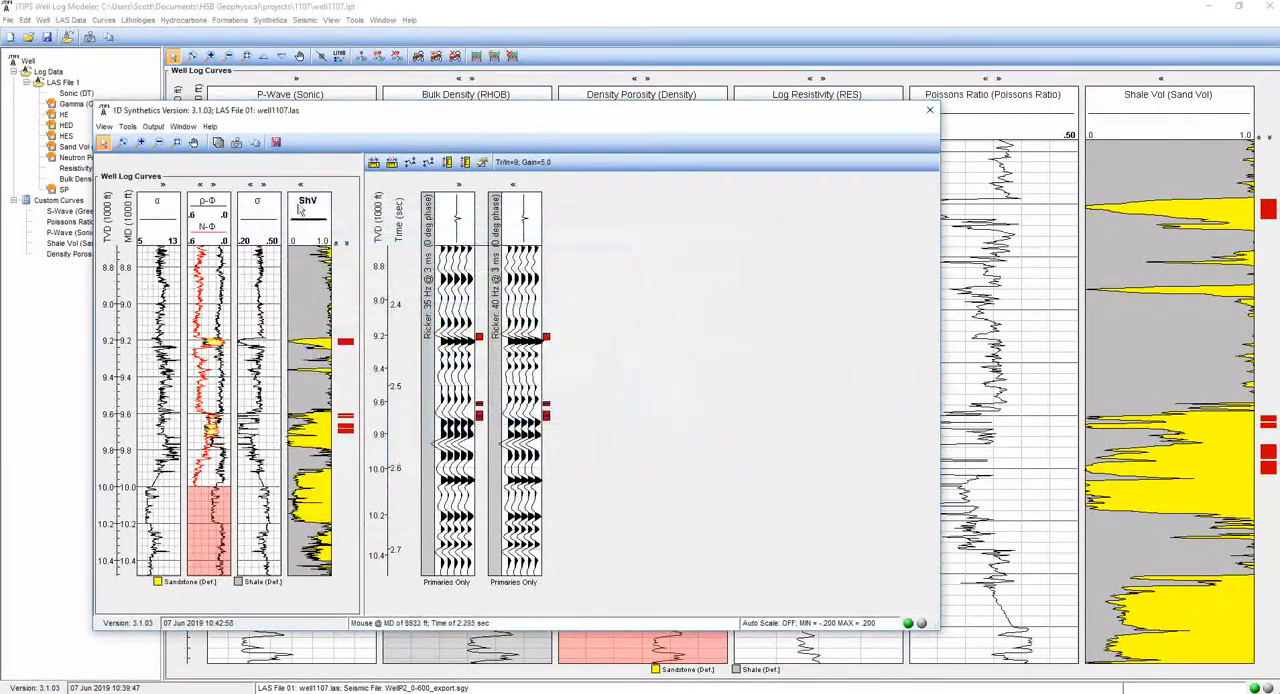
# - Add a third 1D synthetic model using a Ricker wavelet with a frequency of 45 Hz
pyautogui.click(128, 127)
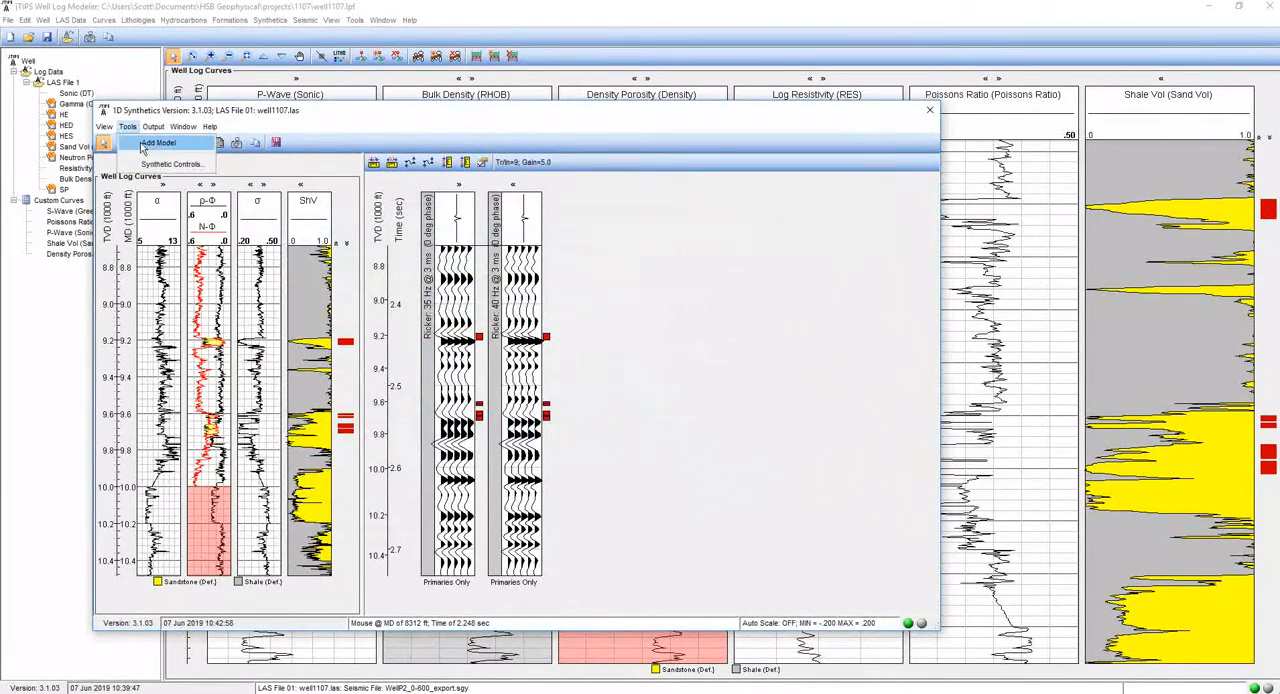
pyautogui.click(145, 144)
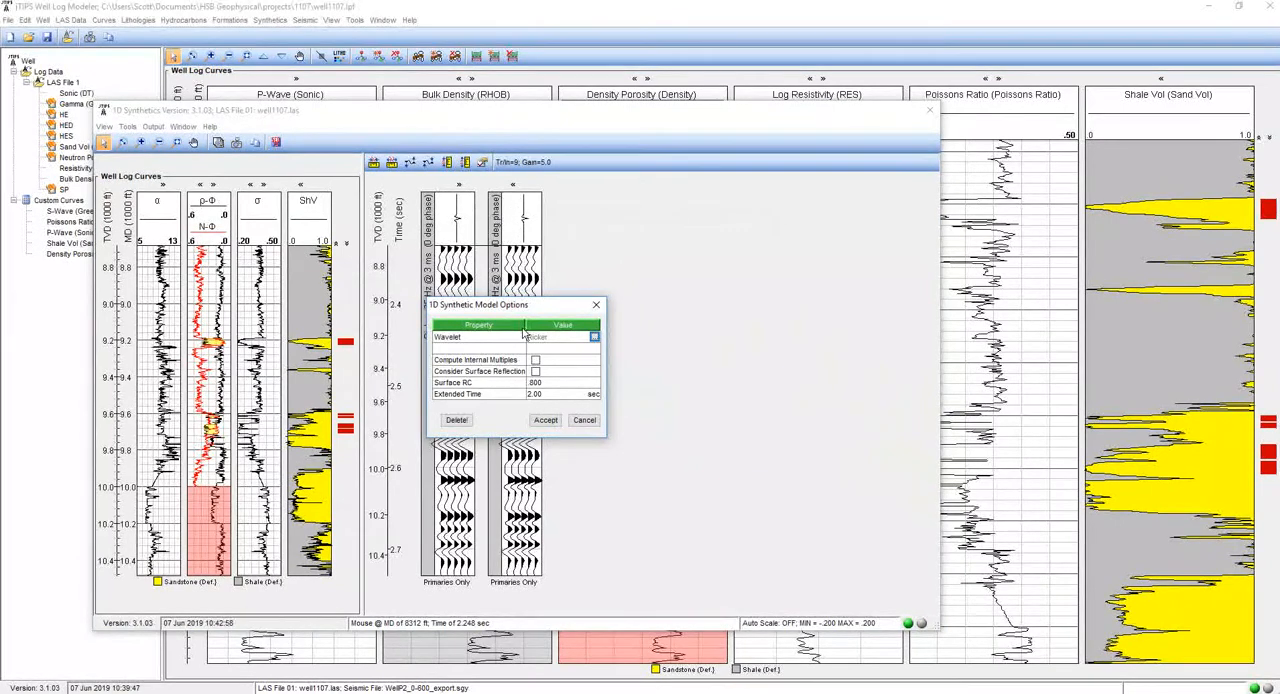
pyautogui.moveTo(565, 305); pyautogui.dragTo(762, 296)
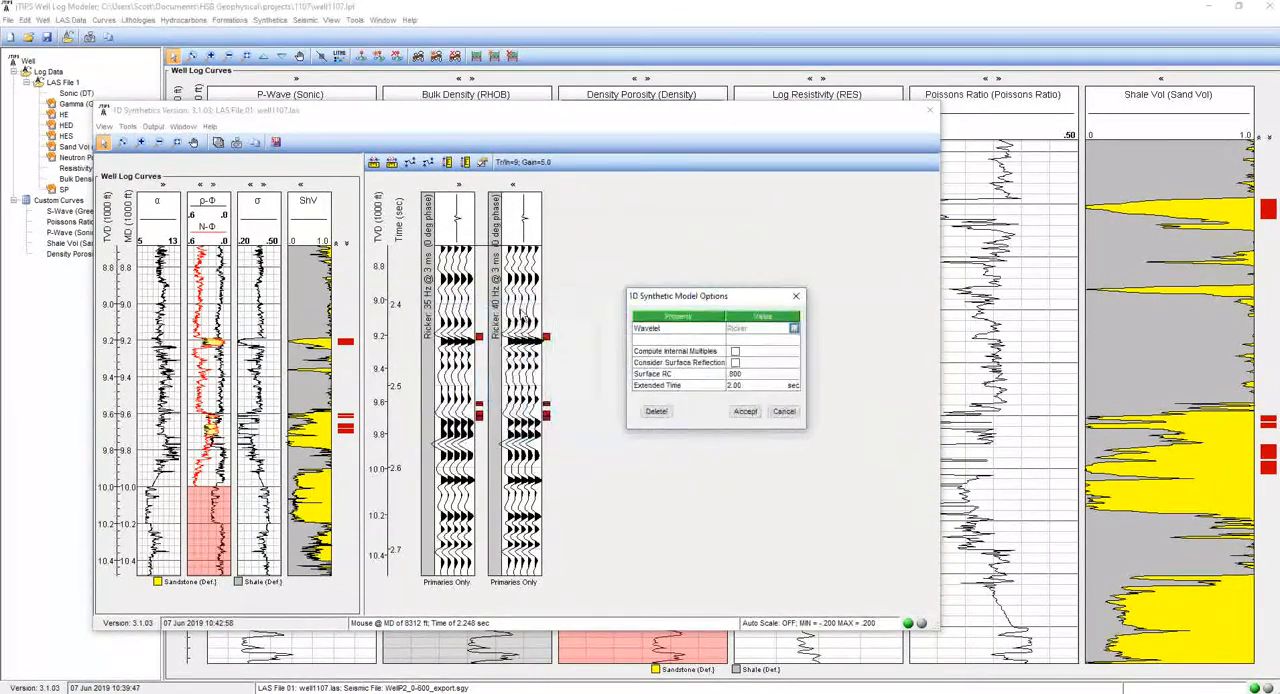
pyautogui.click(794, 328)
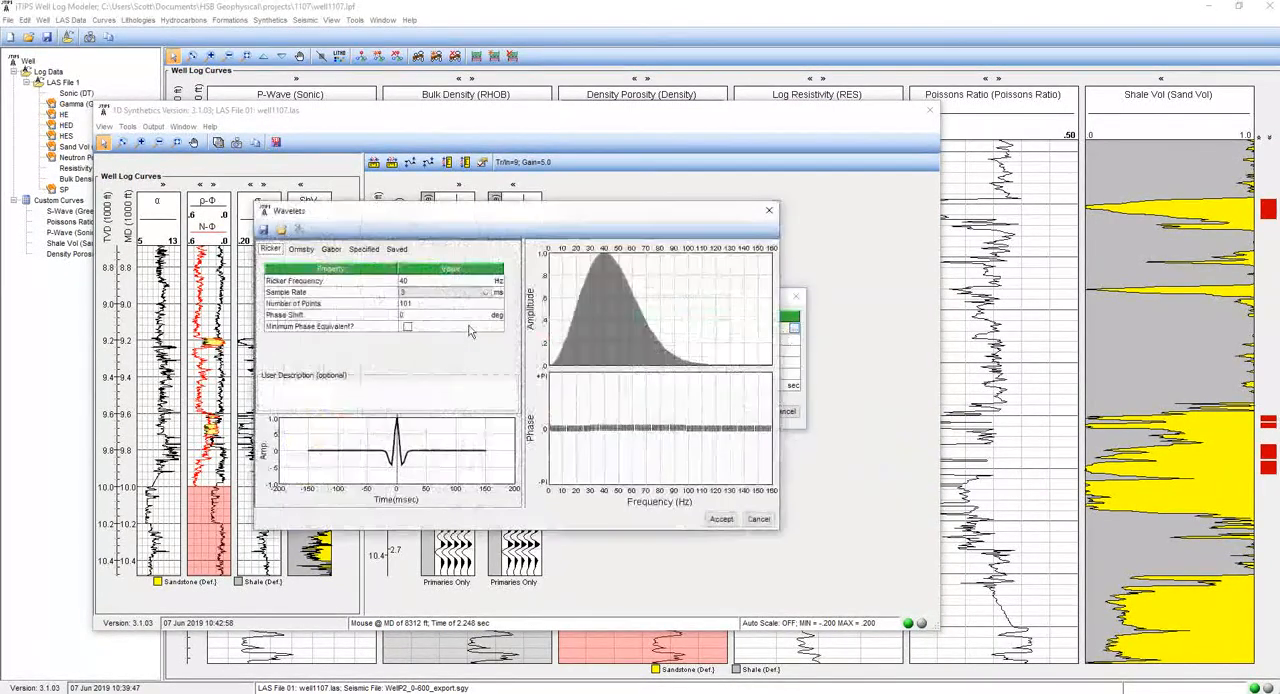
pyautogui.click(422, 285)
pyautogui.write('45')
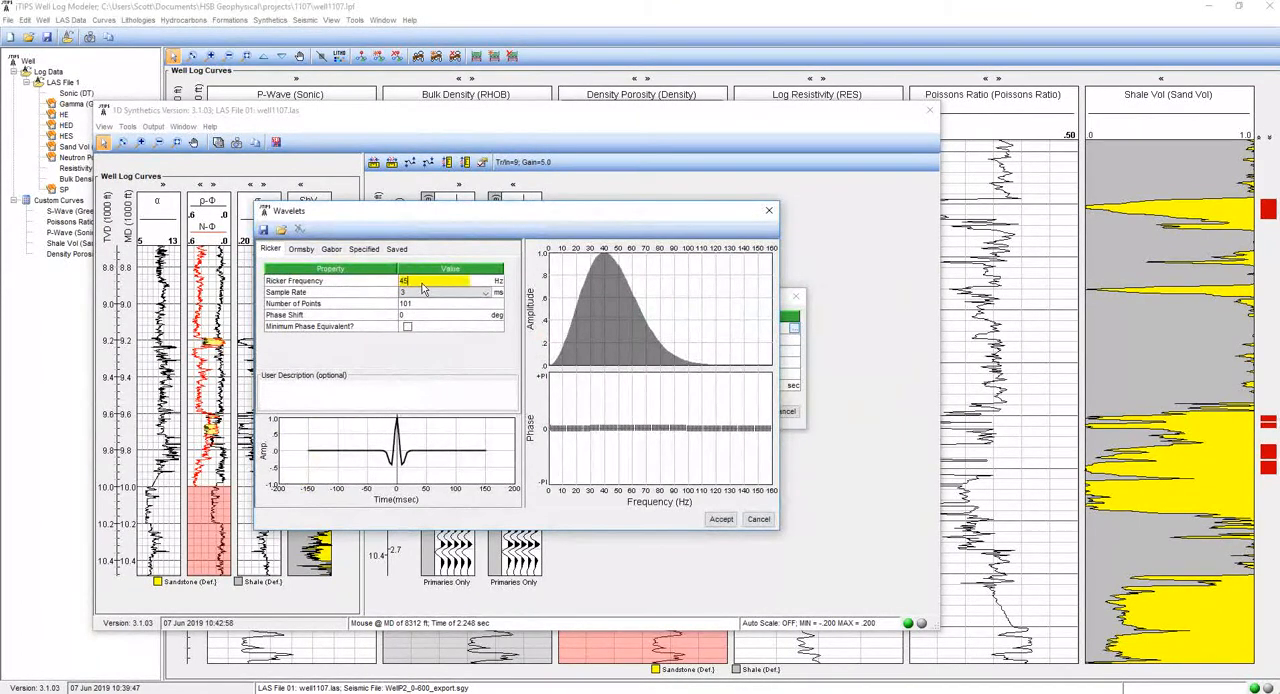
pyautogui.press('Return')
pyautogui.click(721, 519)
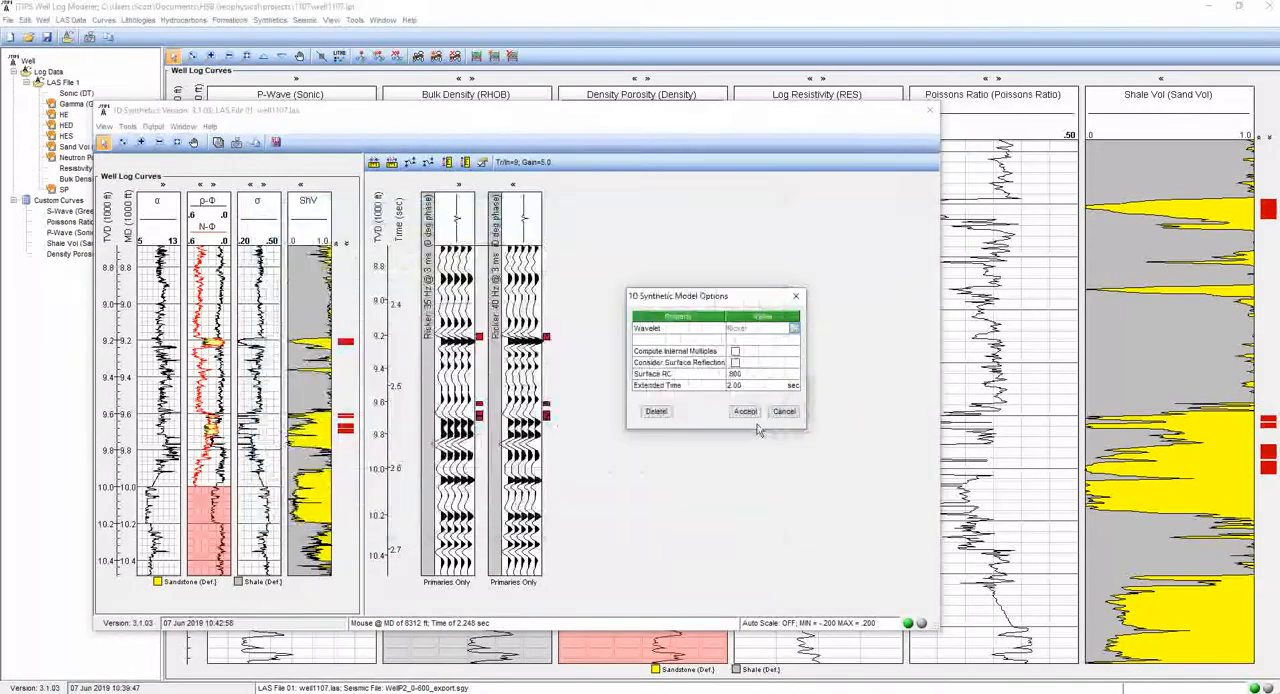
pyautogui.click(739, 409)
# - Add a fourth 1D synthetic model using a Ricker wavelet with a frequency of 50 Hz
pyautogui.click(128, 128)
pyautogui.click(151, 144)
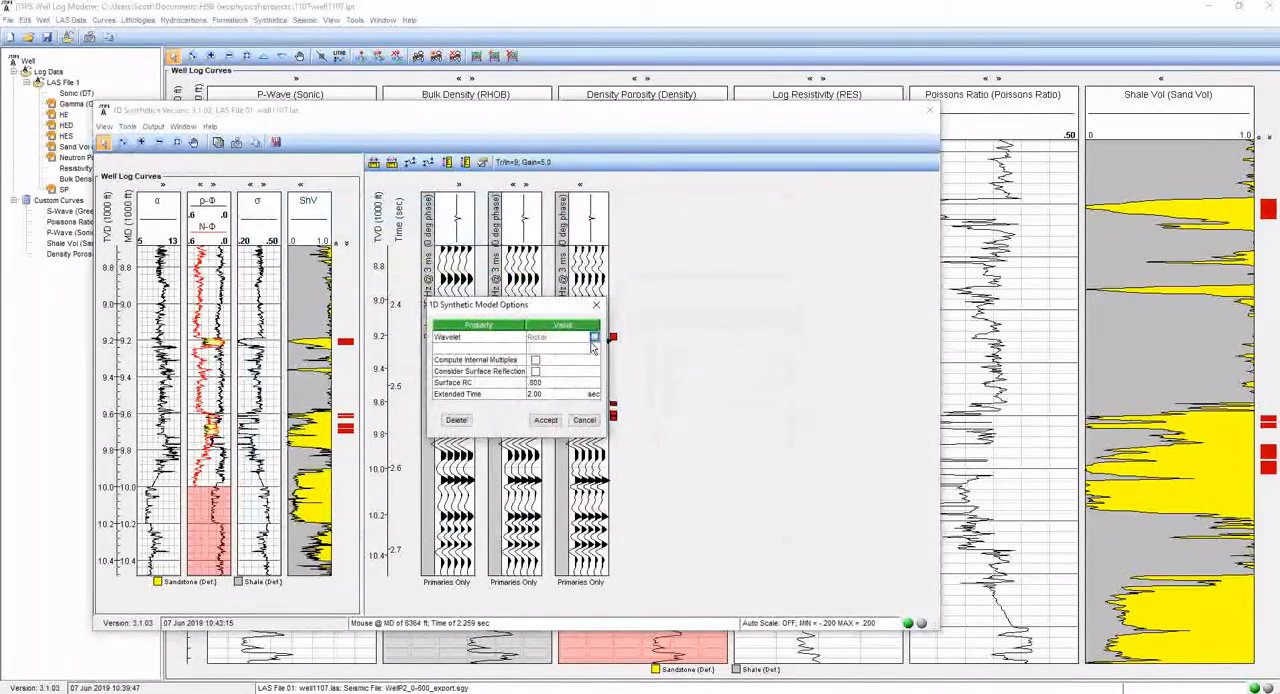
pyautogui.click(594, 337)
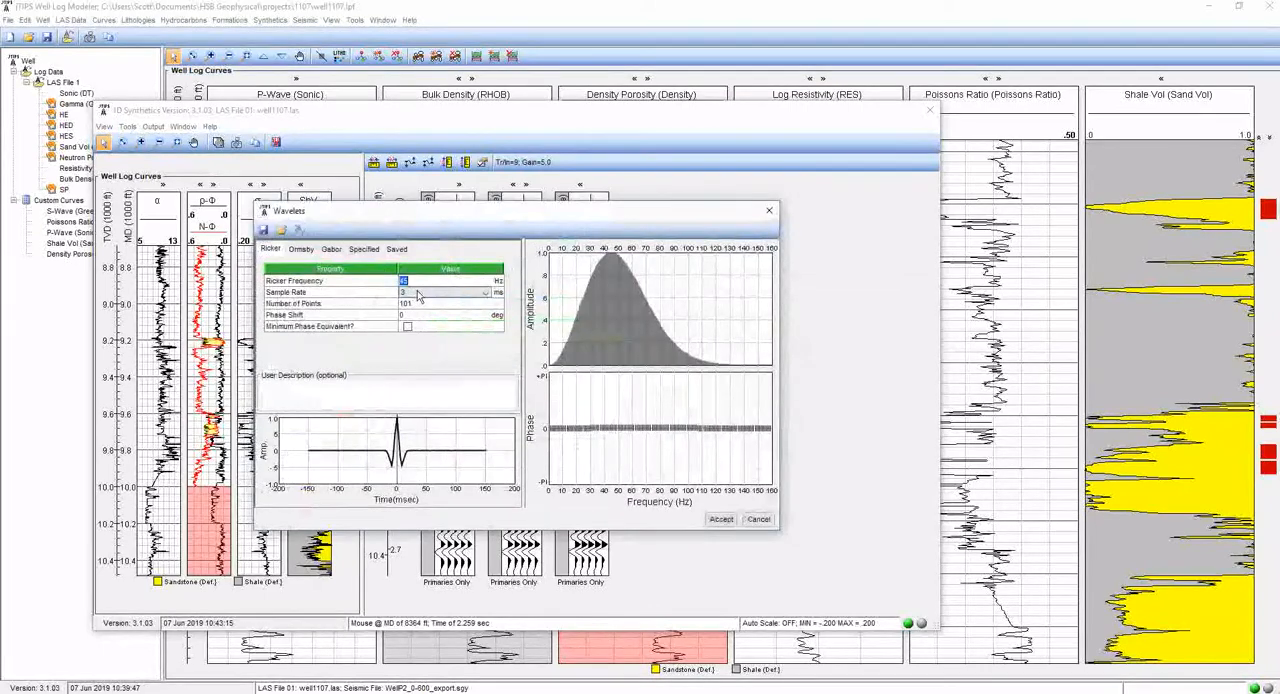
pyautogui.click(410, 281)
pyautogui.write('50')
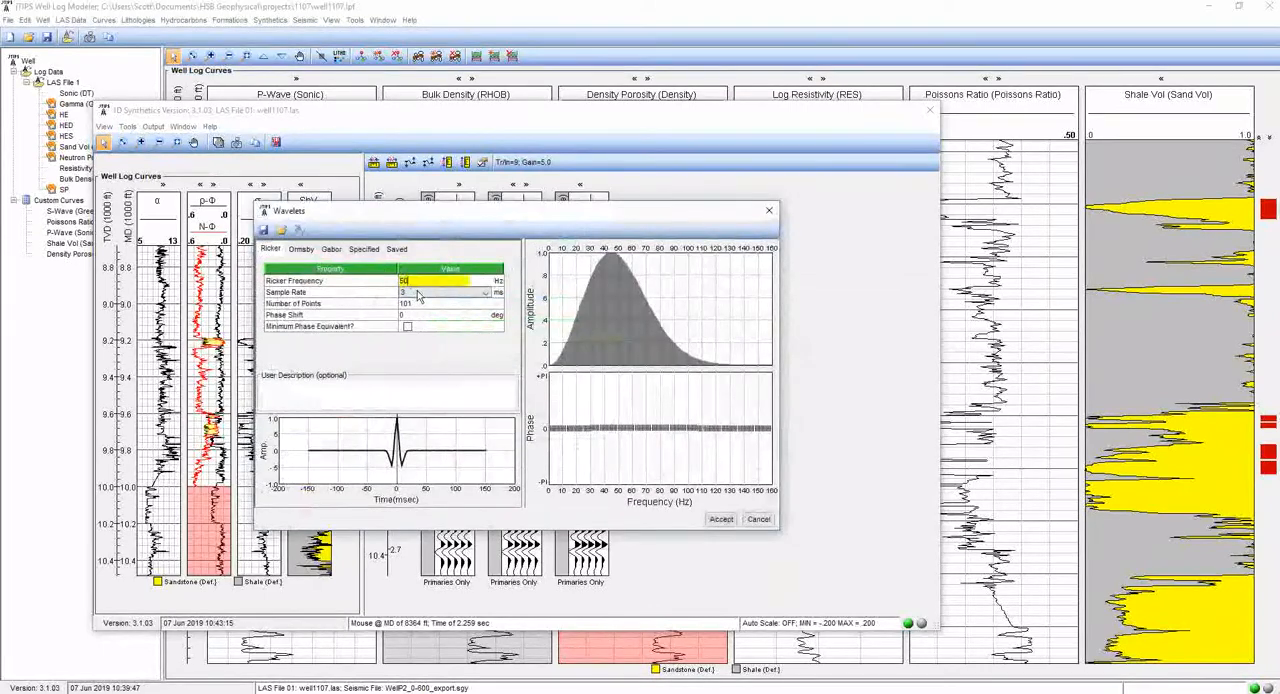
pyautogui.click(721, 519)
pyautogui.click(548, 420)
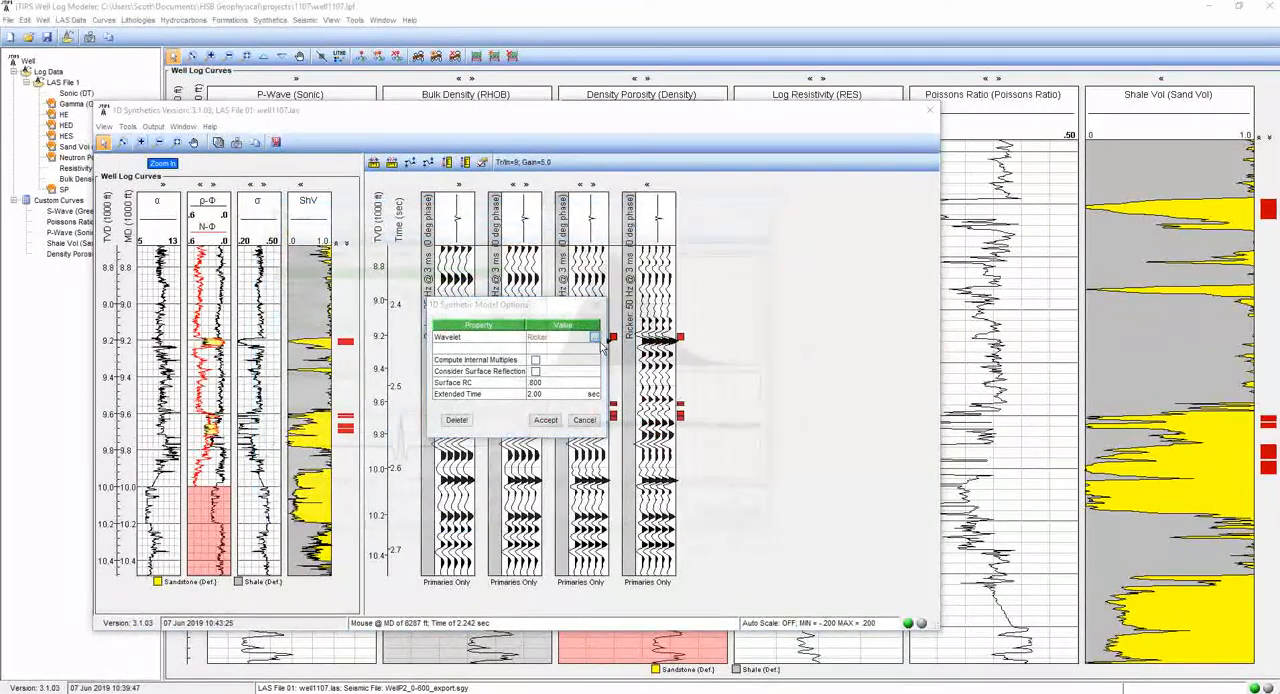
# - Add a fifth 1D synthetic model using a Ricker wavelet with a frequency of 55 Hz
pyautogui.click(595, 338)
pyautogui.write('55')
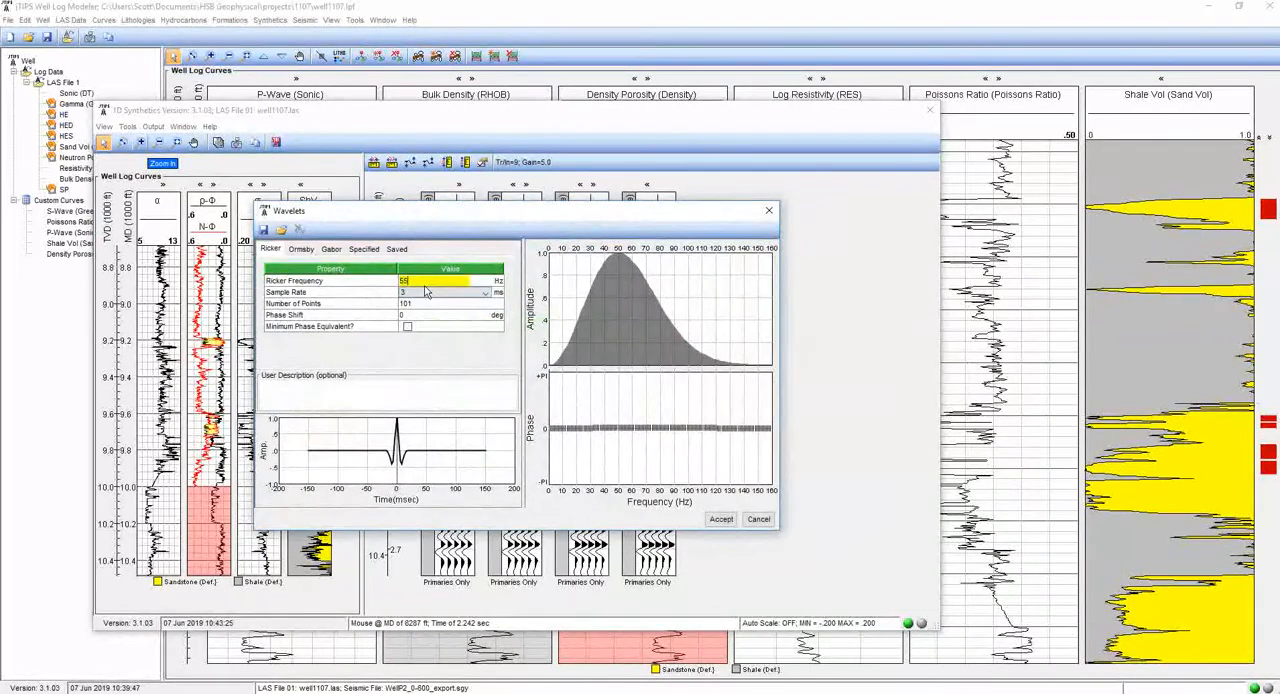
pyautogui.click(721, 521)
pyautogui.press('Return')
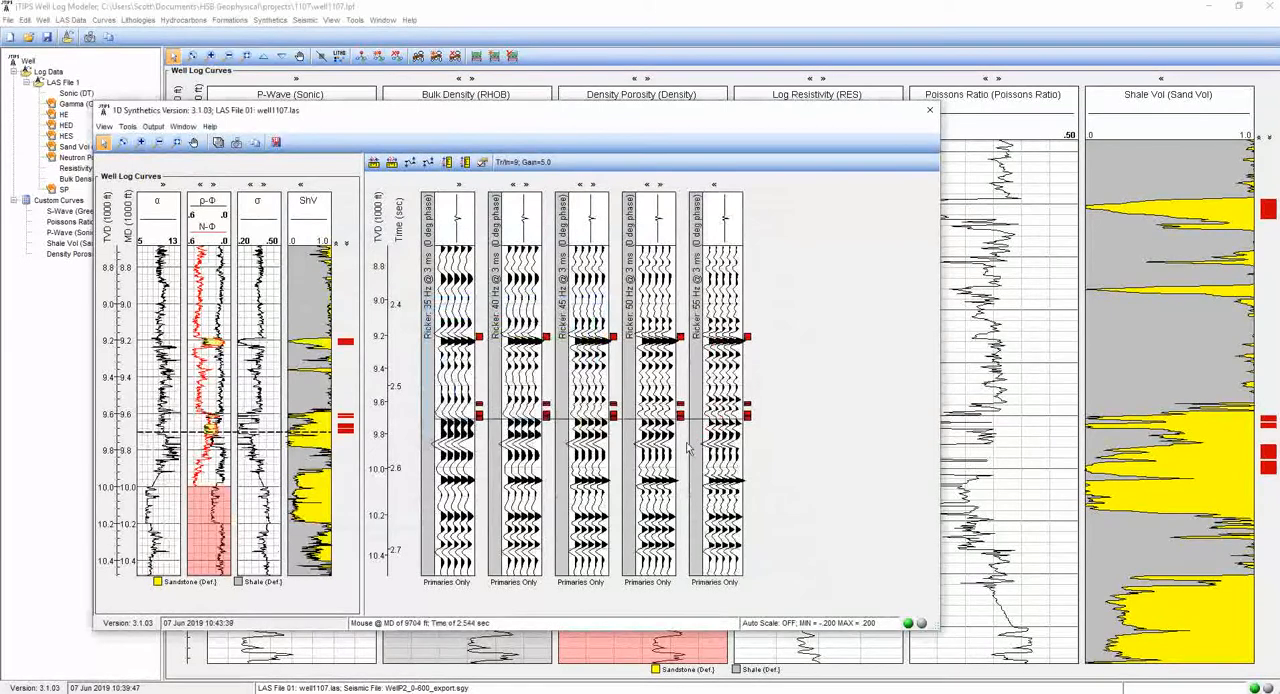
pyautogui.scroll(-2, 721, 479)
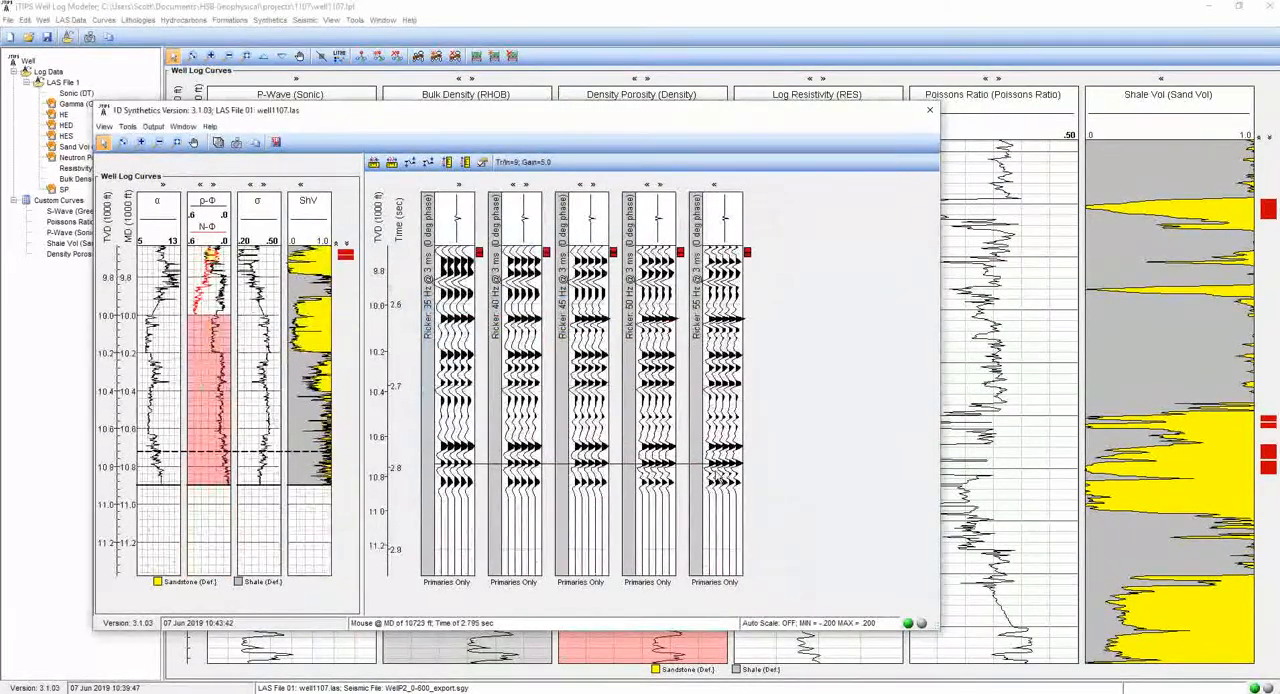
# - Move the 55 Hz synthetic model ahead of the 50 Hz model and delete the 55 Hz model
pyautogui.scroll(1, 721, 479)
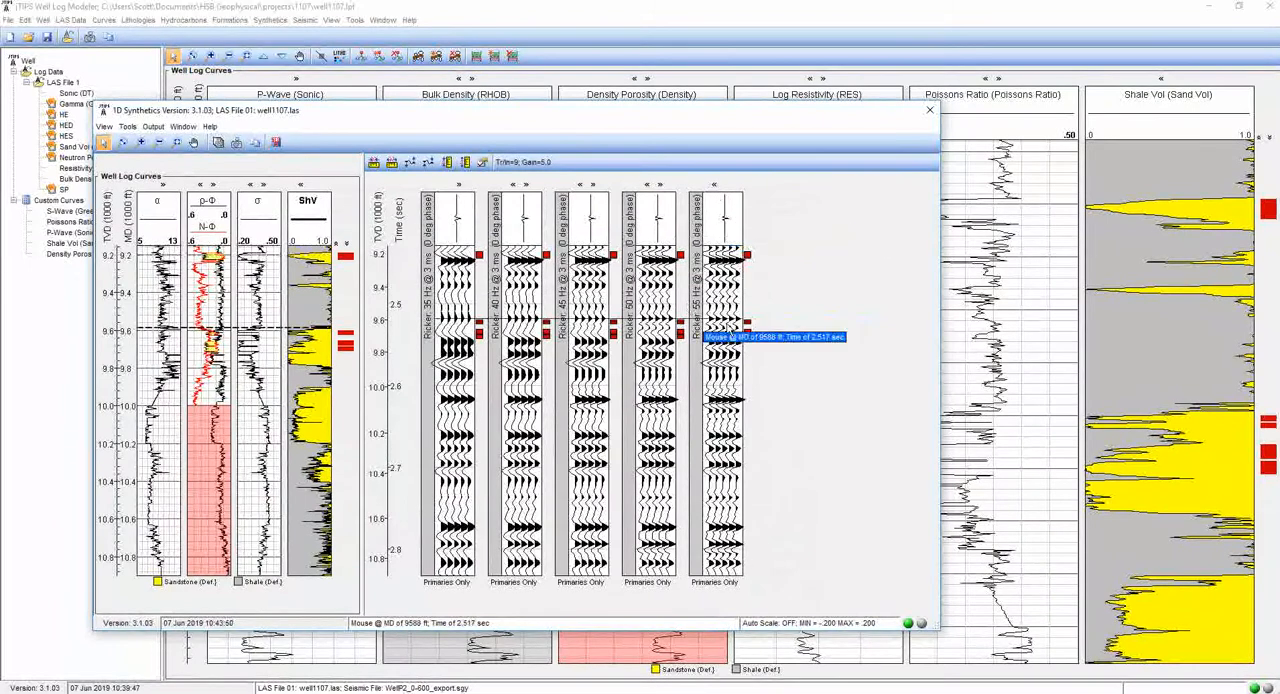
pyautogui.click(715, 186)
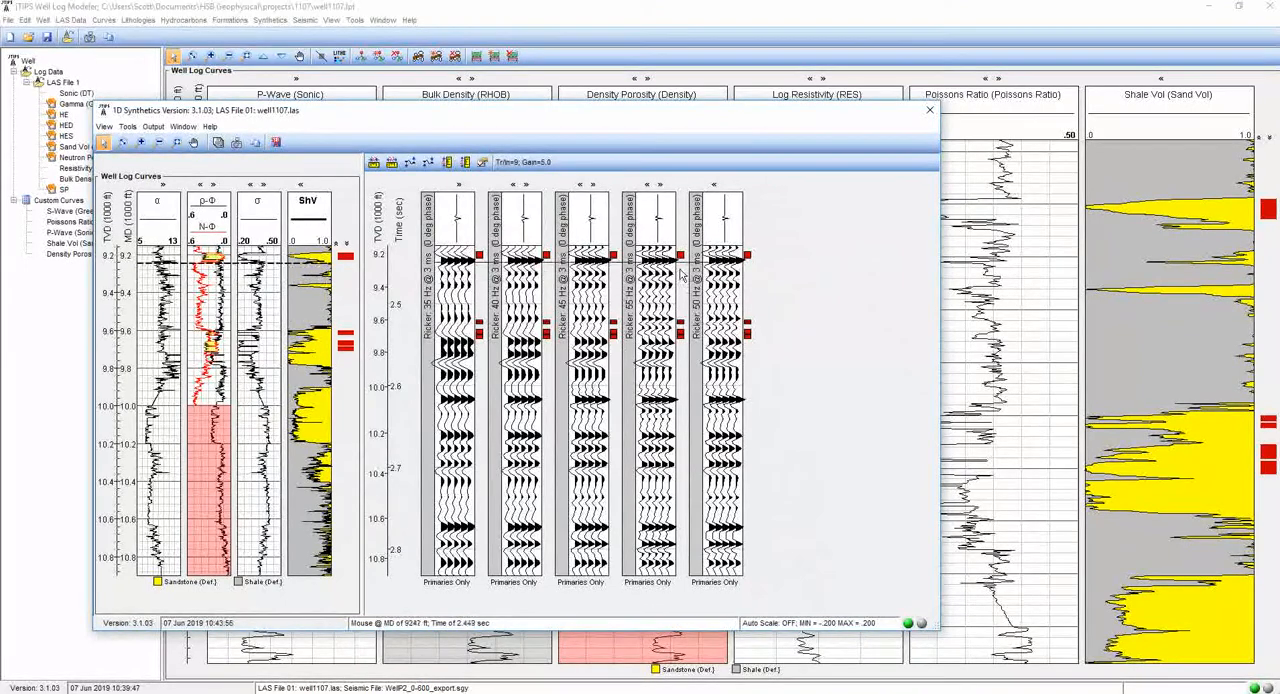
pyautogui.click(645, 250)
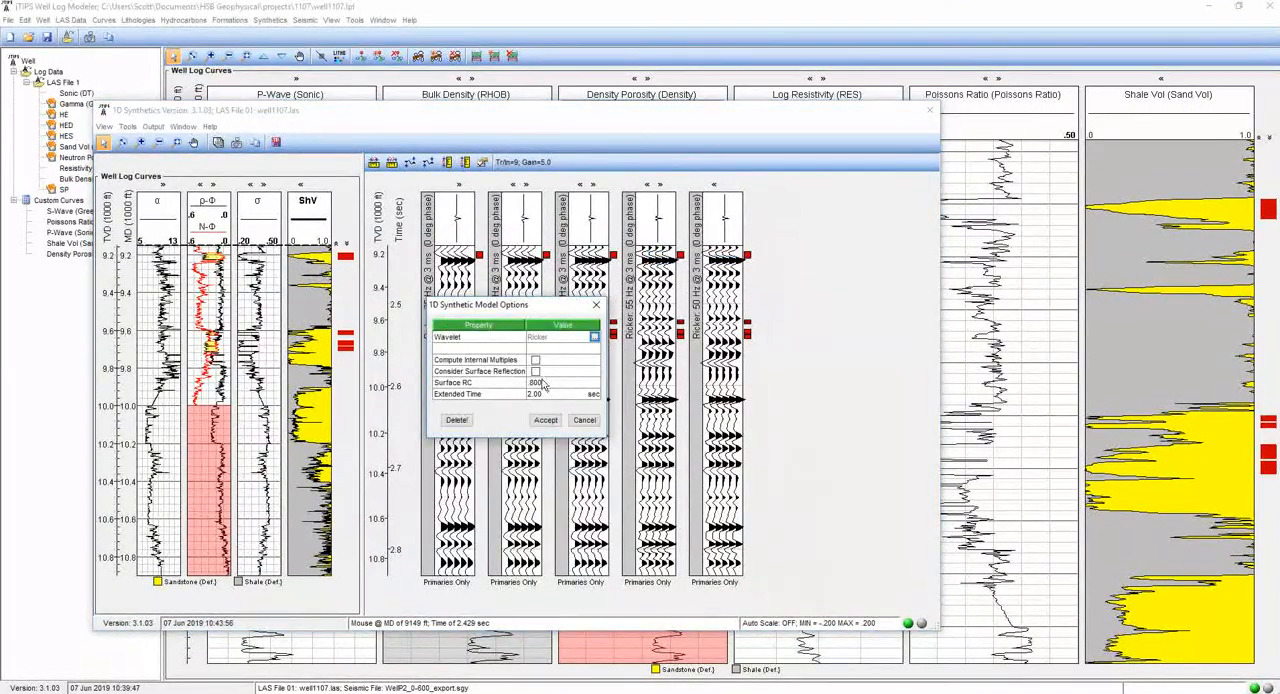
pyautogui.click(456, 420)
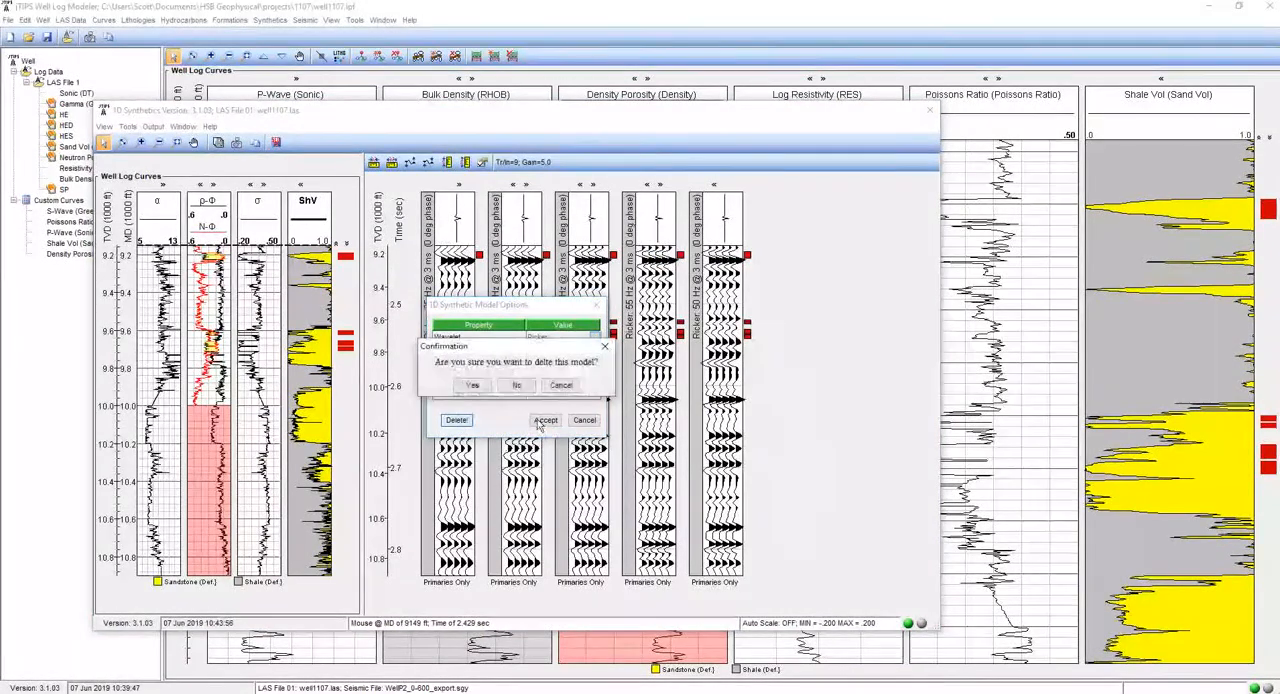
pyautogui.click(472, 385)
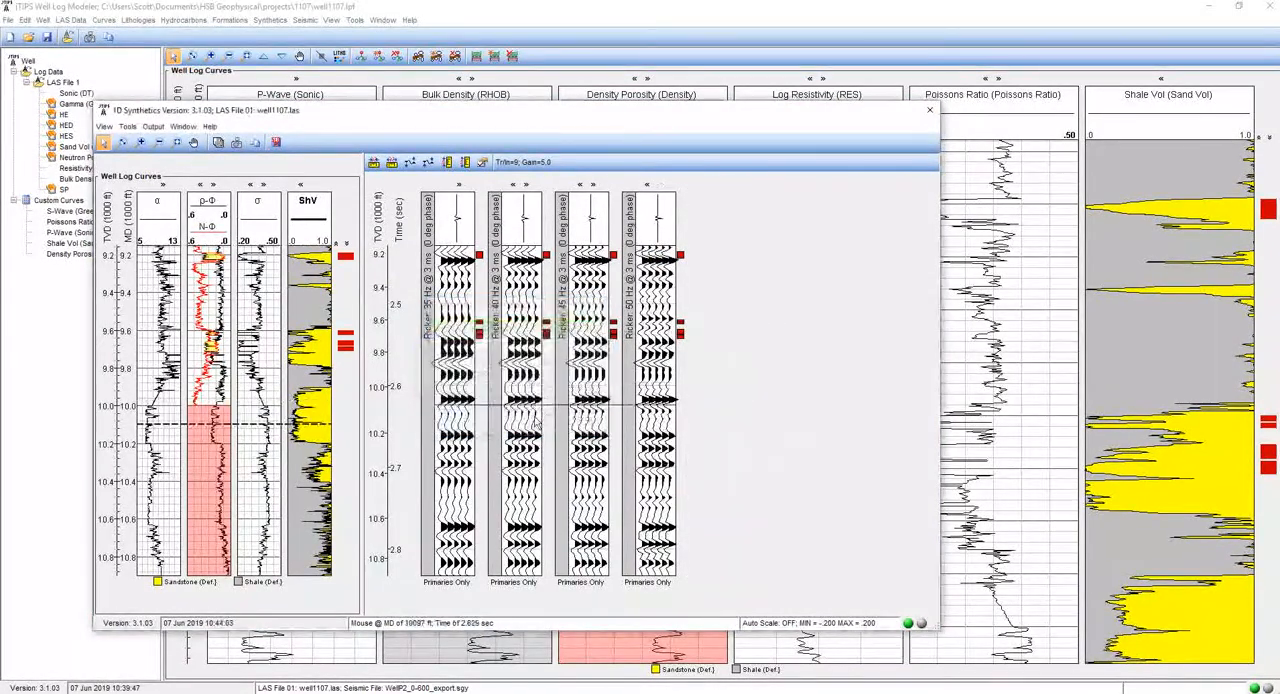
# - Delete the 50 Hz, 45 Hz and 40 Hz synthetic models, keeping only the 35 Hz one
pyautogui.click(668, 240)
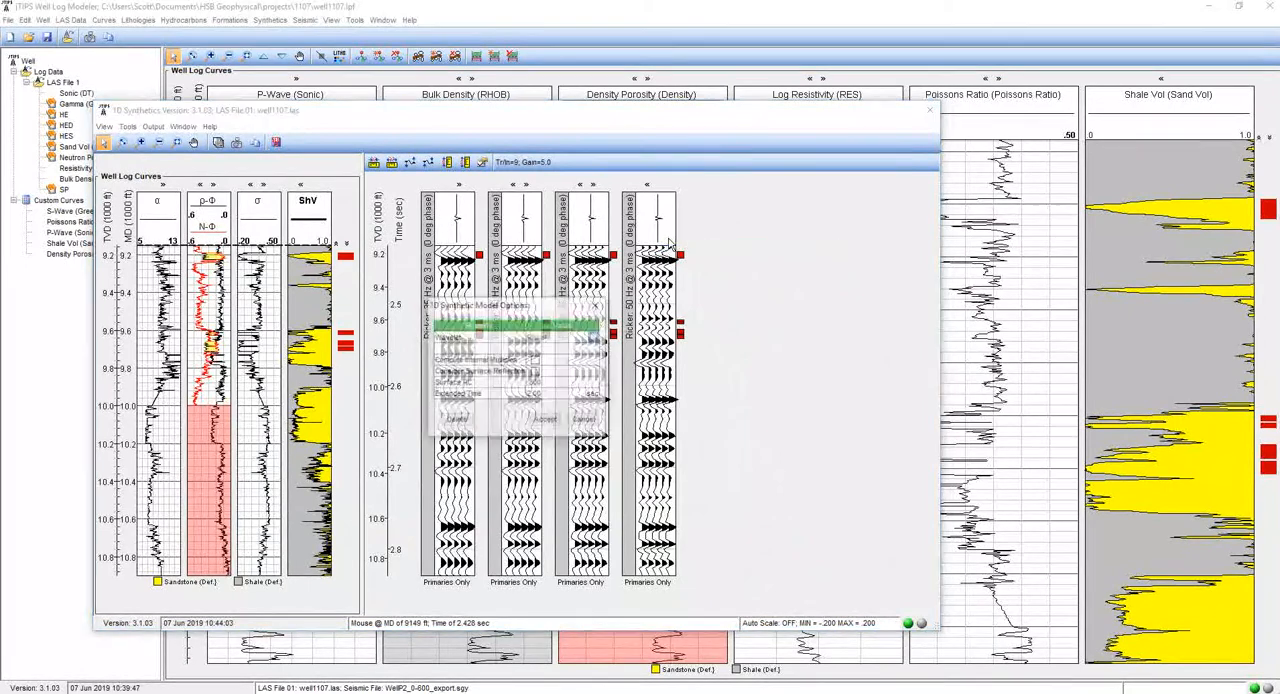
pyautogui.click(457, 421)
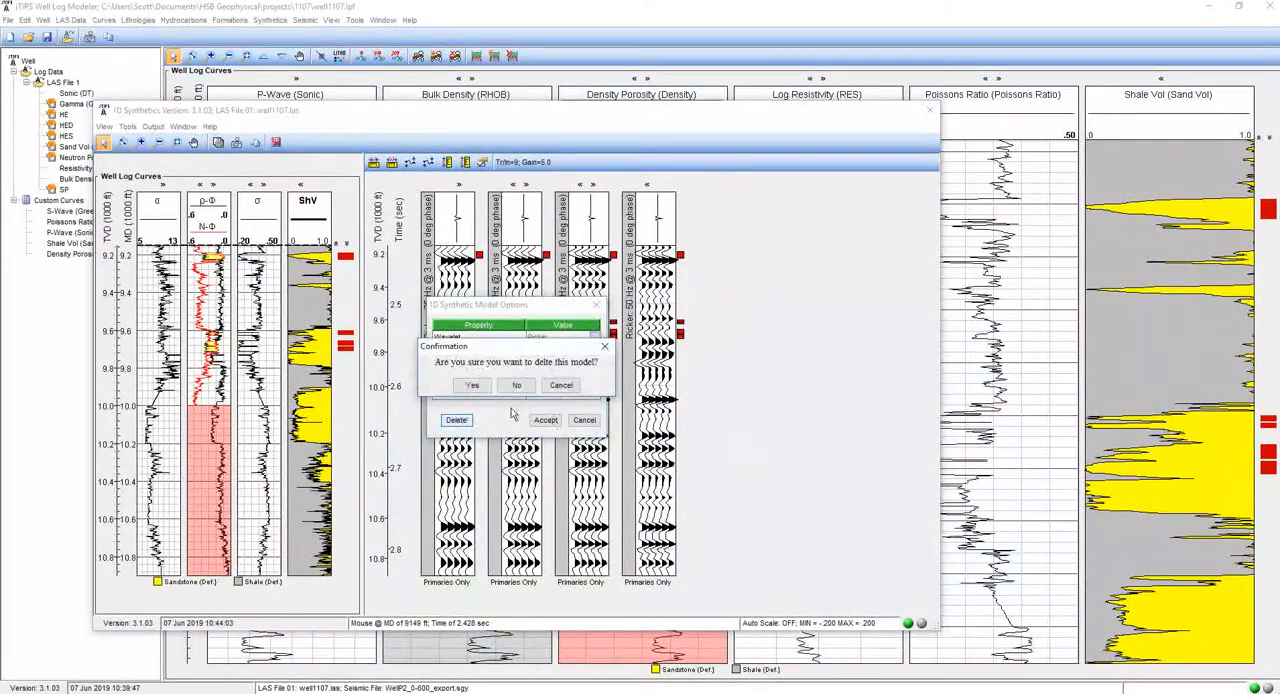
pyautogui.click(472, 385)
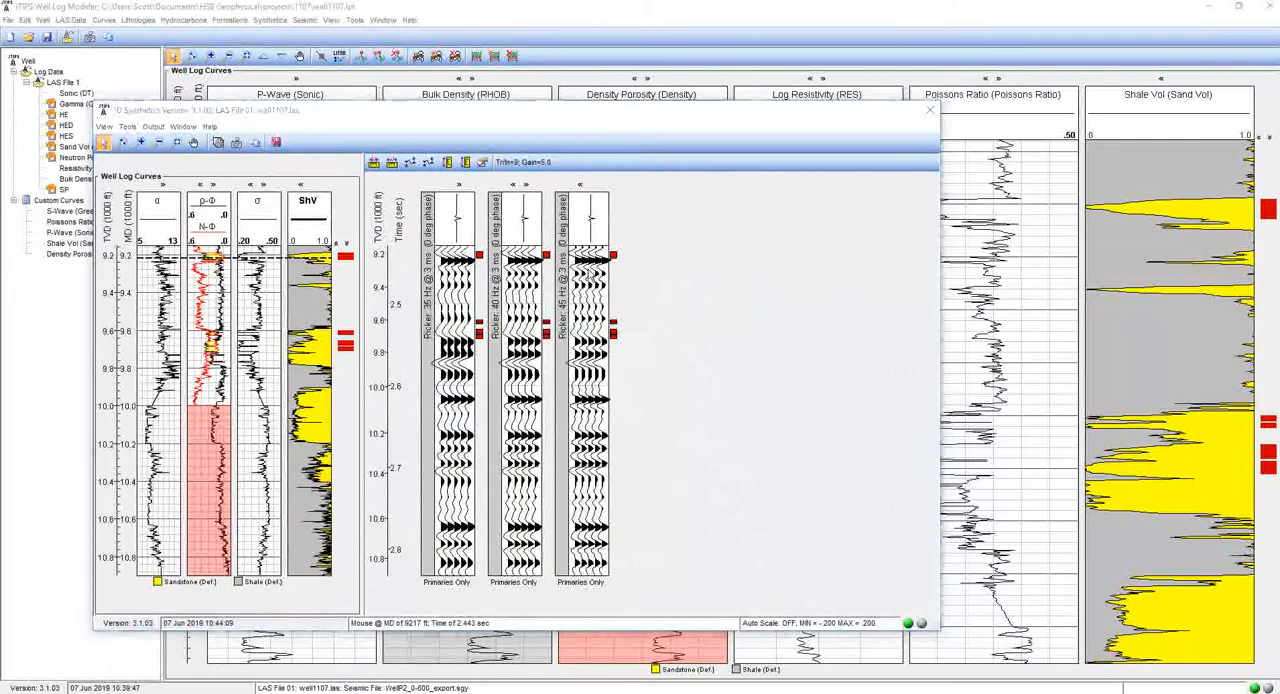
pyautogui.click(593, 234)
pyautogui.click(456, 420)
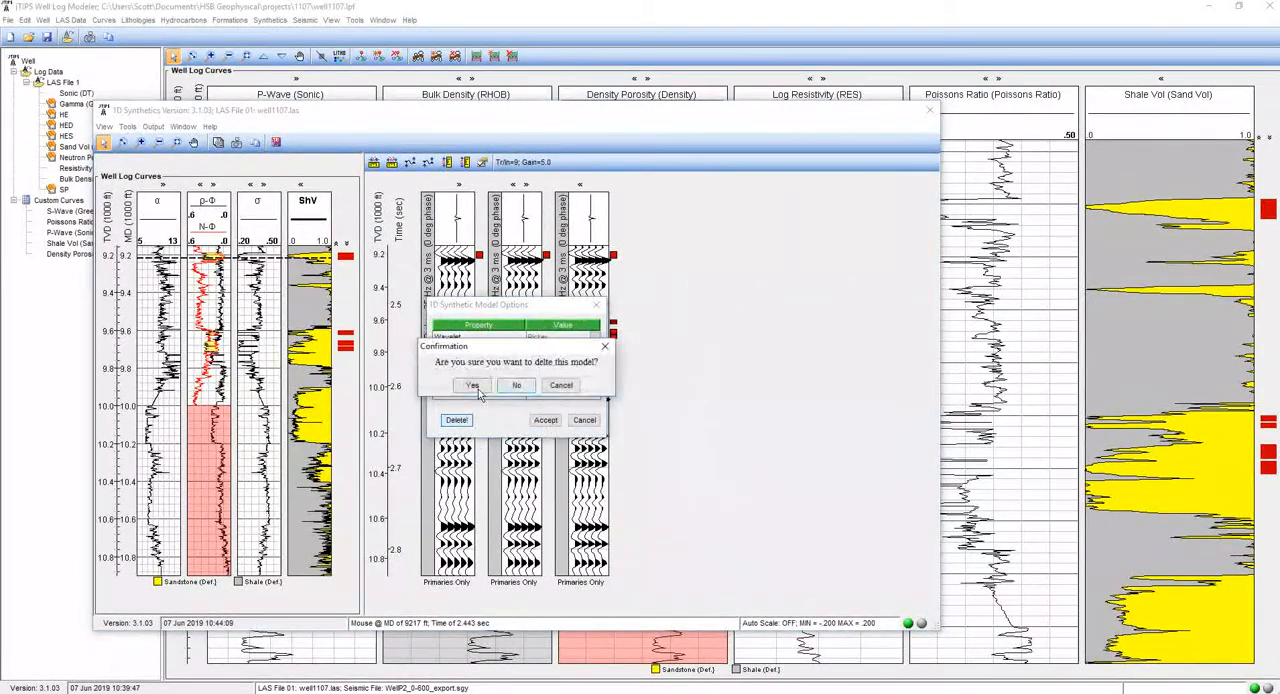
pyautogui.click(472, 385)
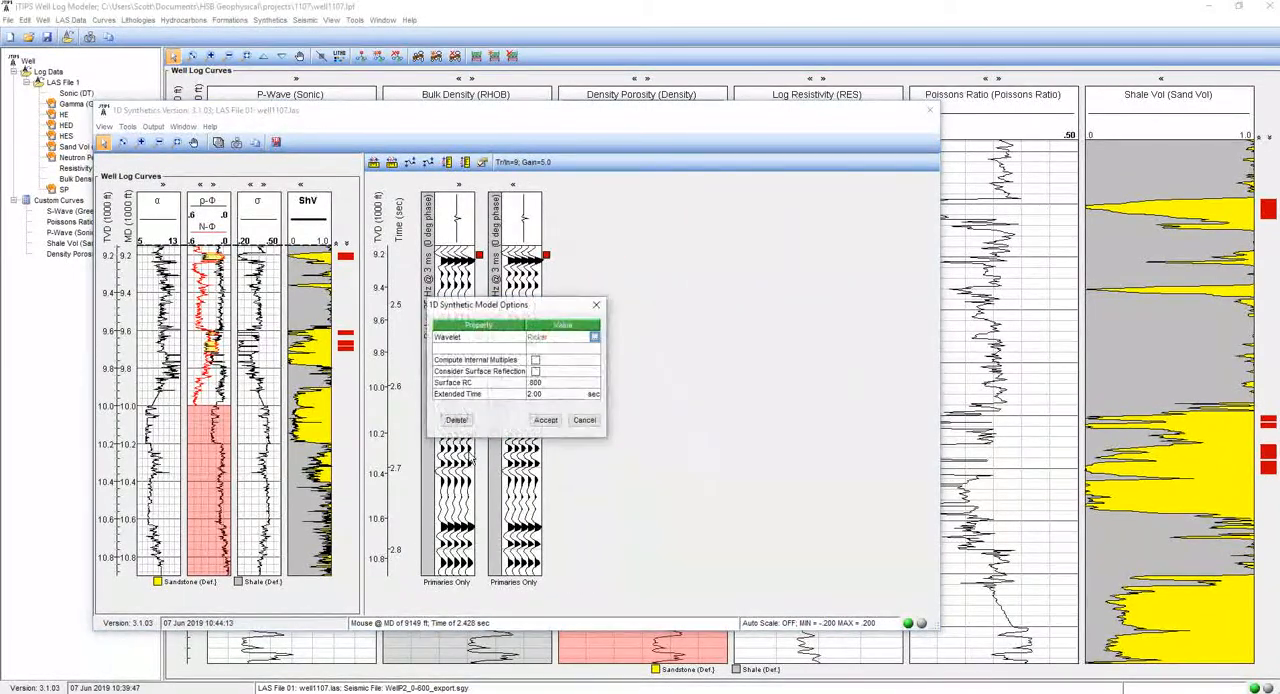
pyautogui.click(456, 420)
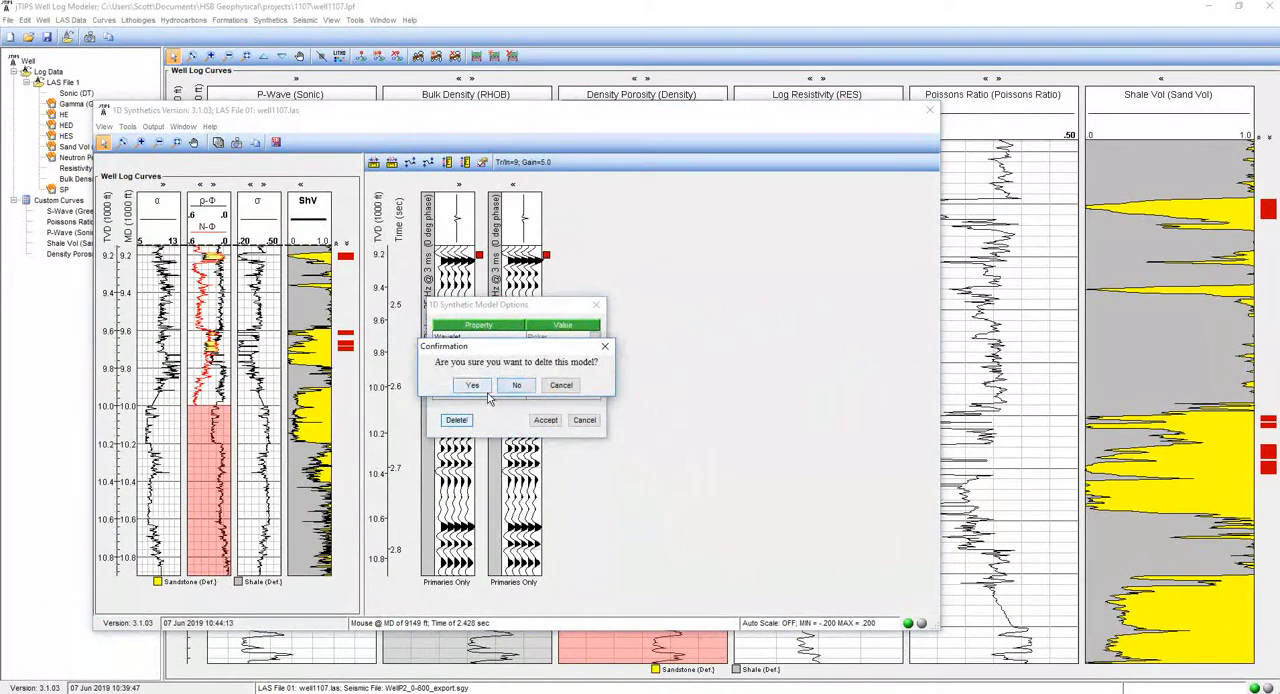
pyautogui.click(482, 389)
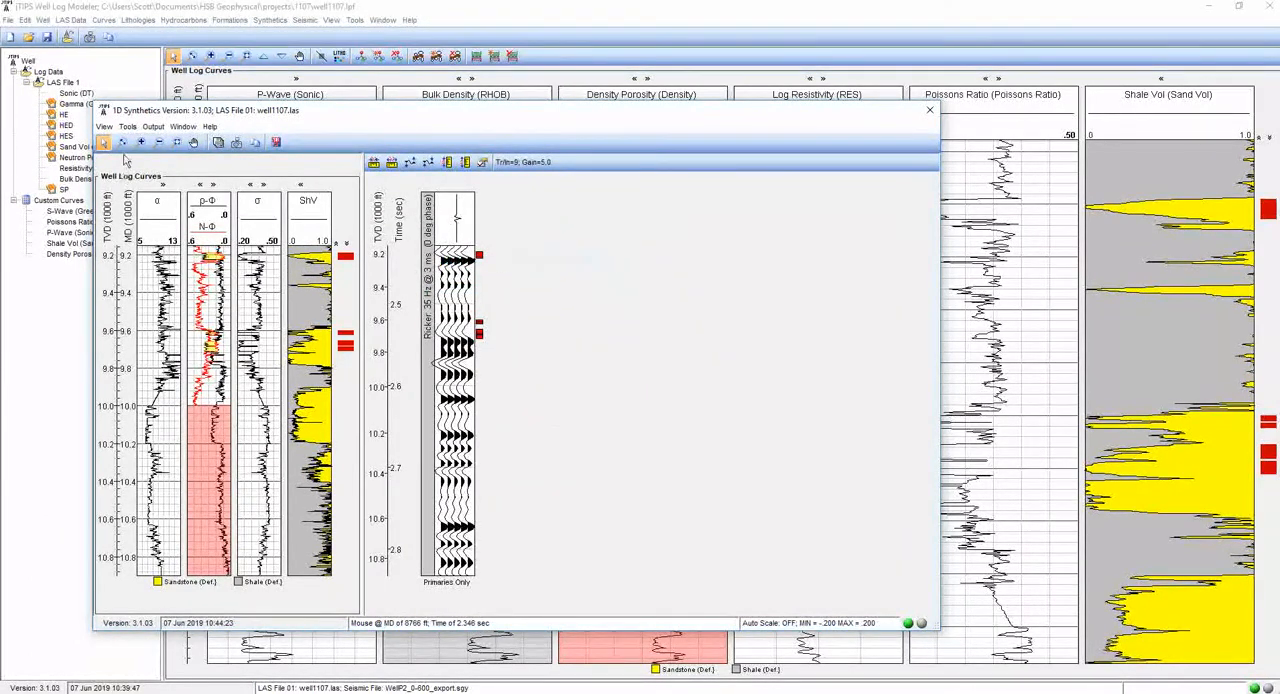
# - Add a second 1D synthetic model using the same 35 Hz Ricker wavelet with primaries only
pyautogui.click(127, 127)
pyautogui.click(140, 144)
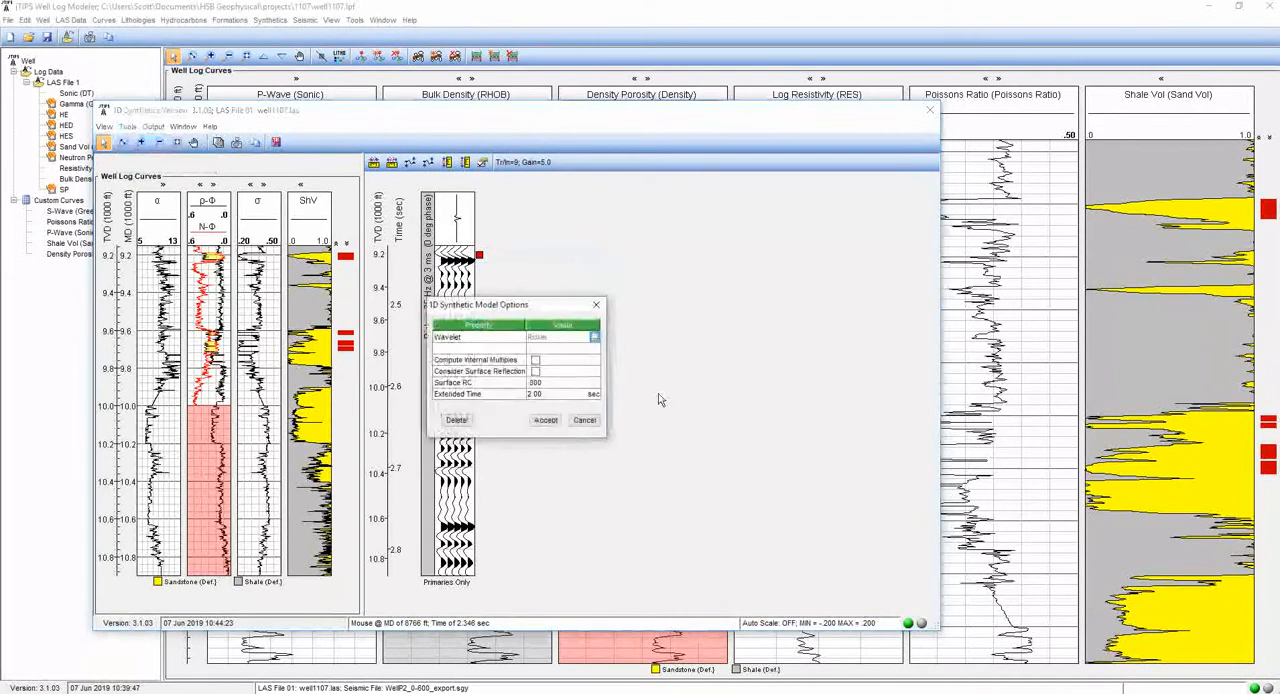
pyautogui.moveTo(493, 307); pyautogui.dragTo(586, 267)
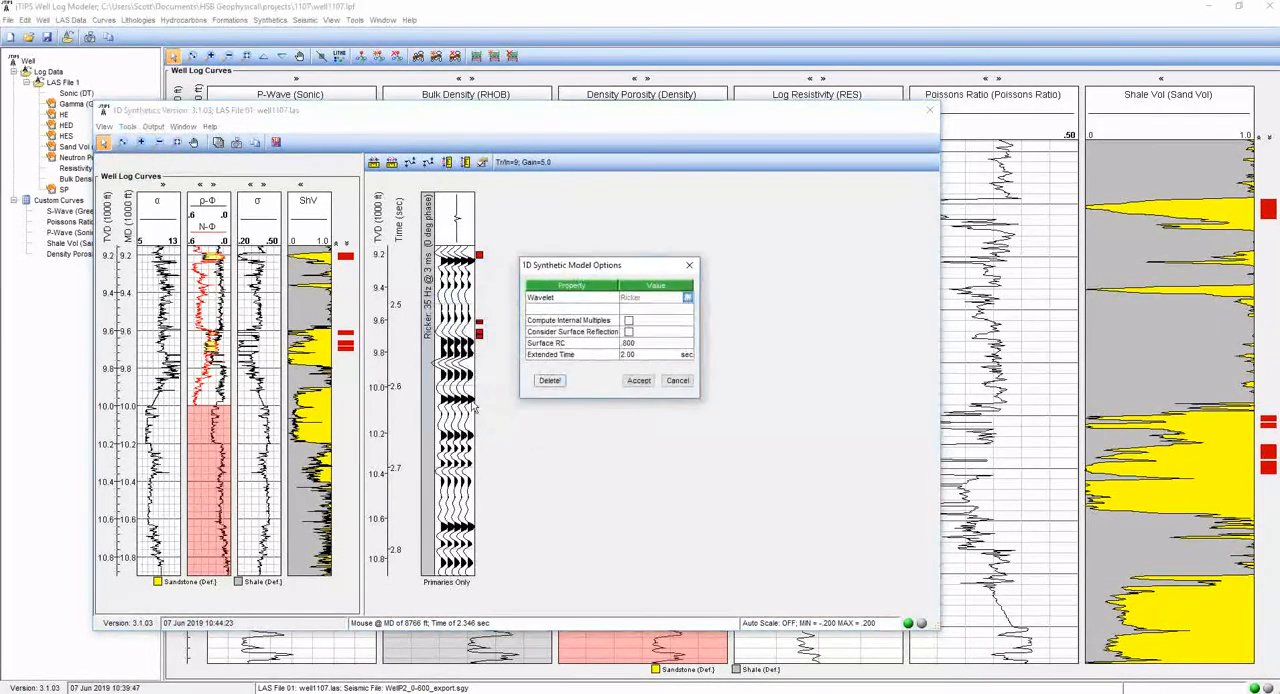
pyautogui.click(639, 381)
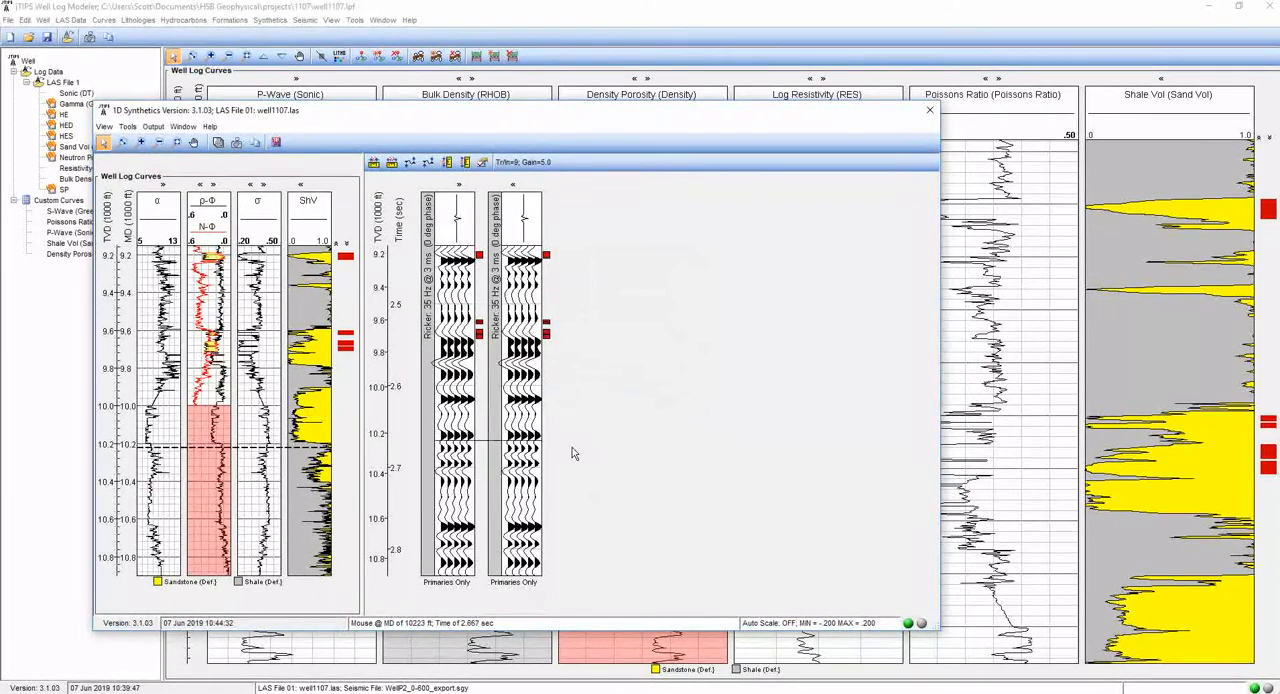
# - Enable the computation of internal multiples for the second synthetic model
pyautogui.click(529, 237)
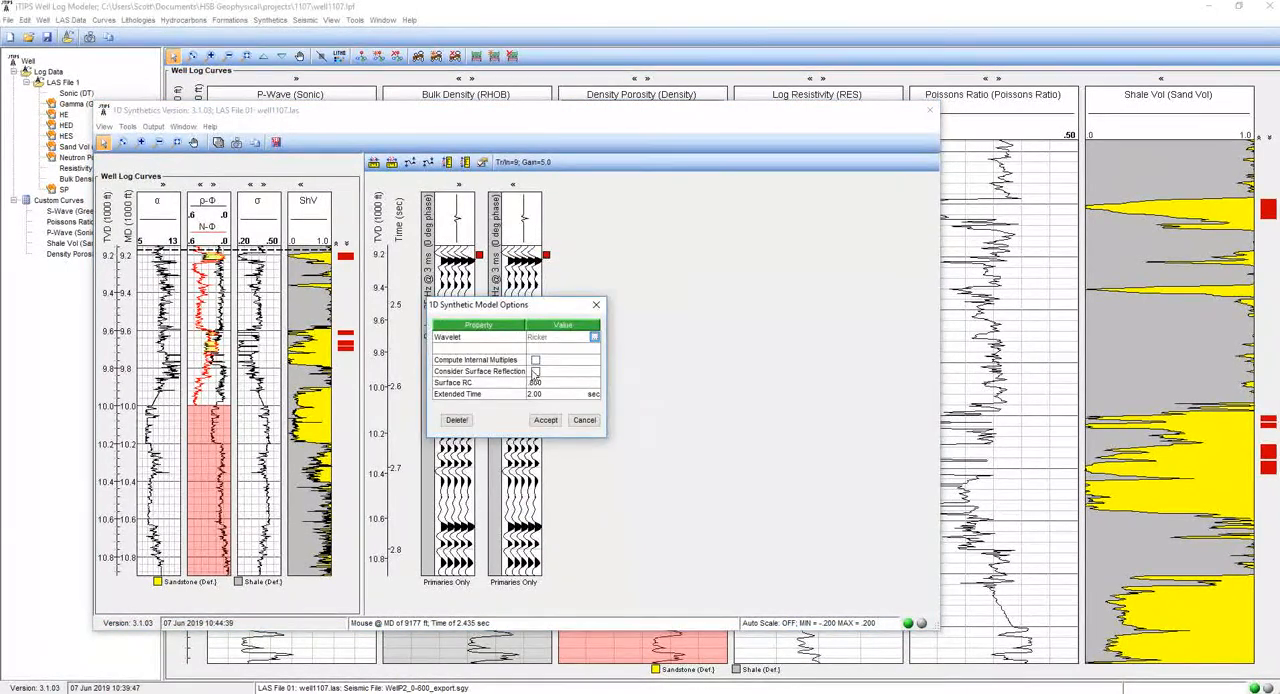
pyautogui.click(535, 360)
pyautogui.click(545, 420)
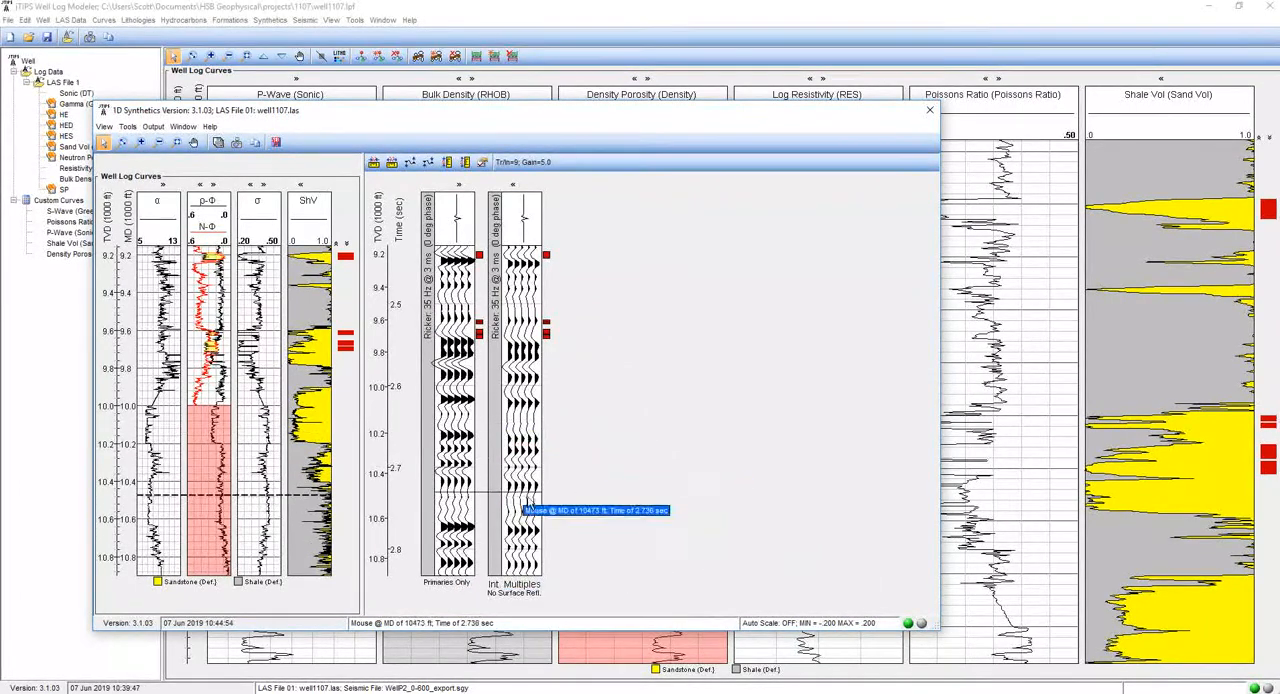
# - Compare the two models in the shallower interval, close the 1D Synthetics window and open the seismic file WellP2_0-600_export.sgy
pyautogui.scroll(3, 520, 535)
pyautogui.scroll(5, 517, 534)
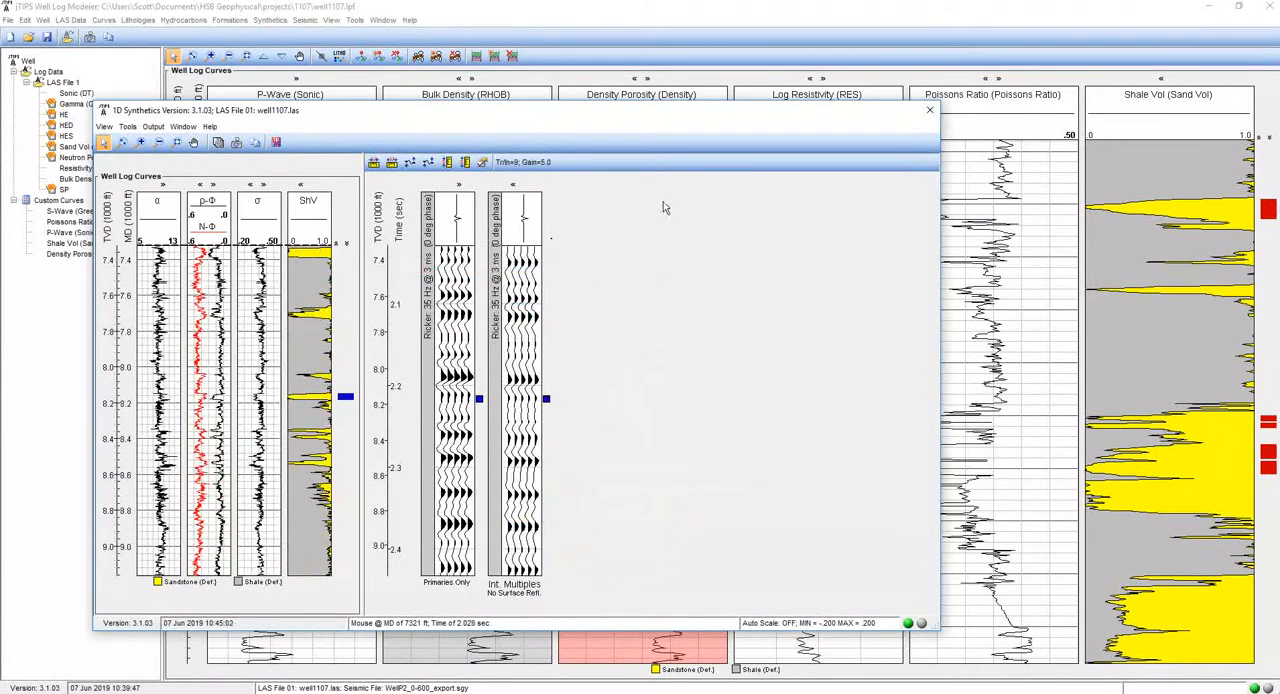
pyautogui.click(935, 115)
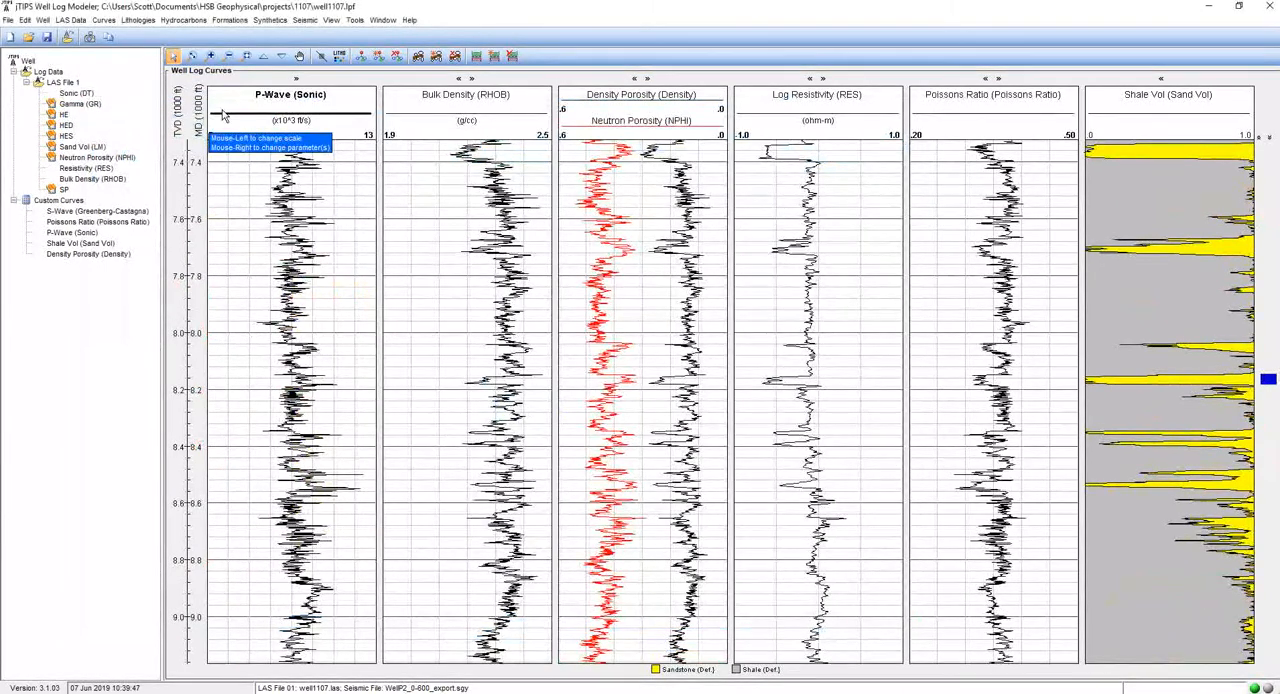
pyautogui.click(305, 20)
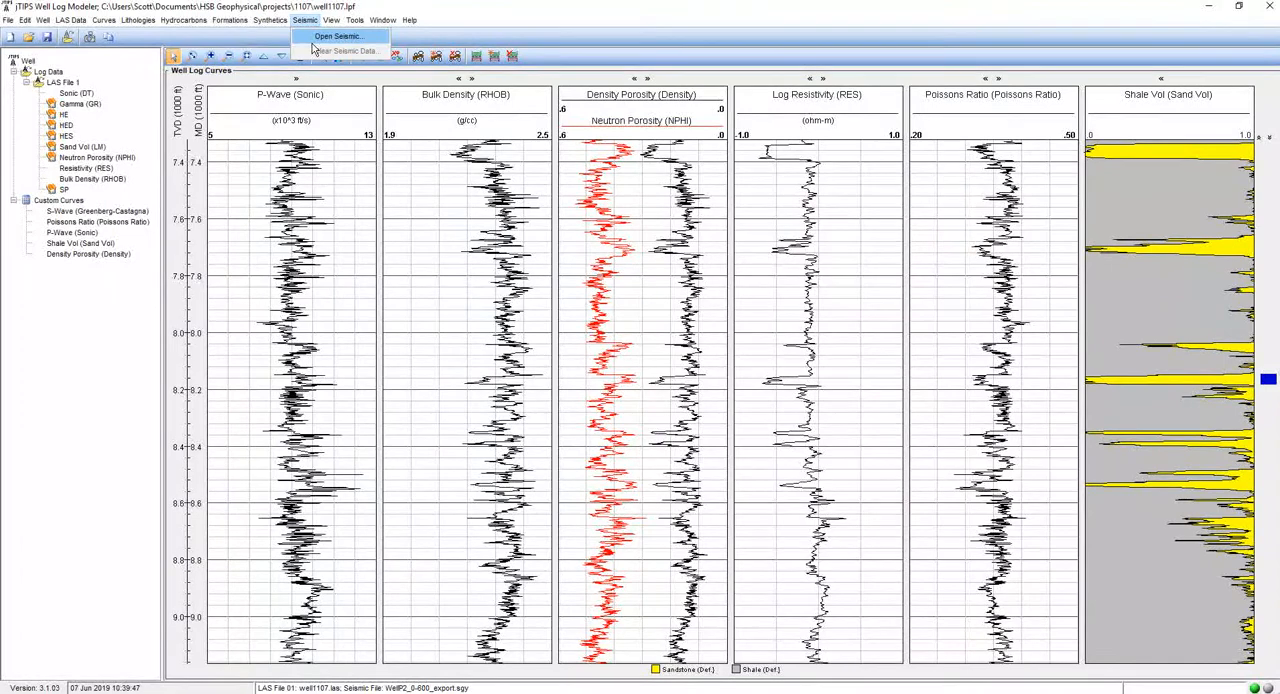
pyautogui.click(330, 36)
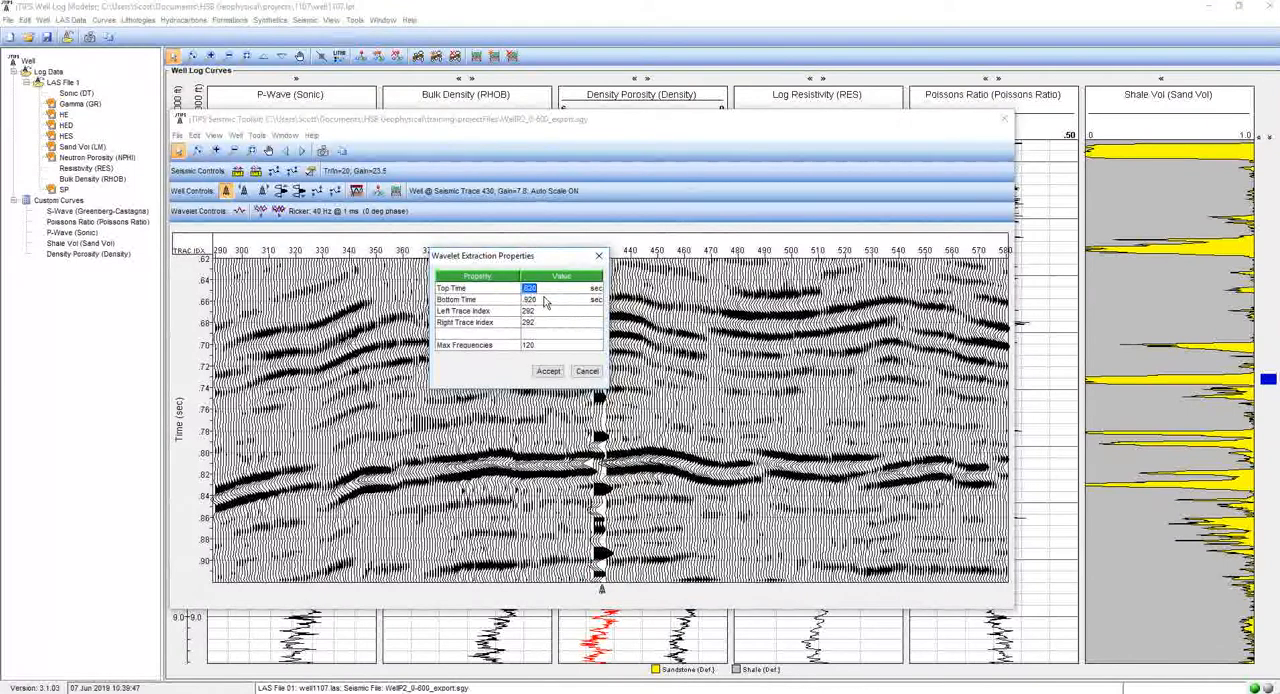
# - Set the wavelet extraction's right trace index to 350 and extract the wavelet from traces 292 to 350 over .620 to .920 sec
pyautogui.click(561, 327)
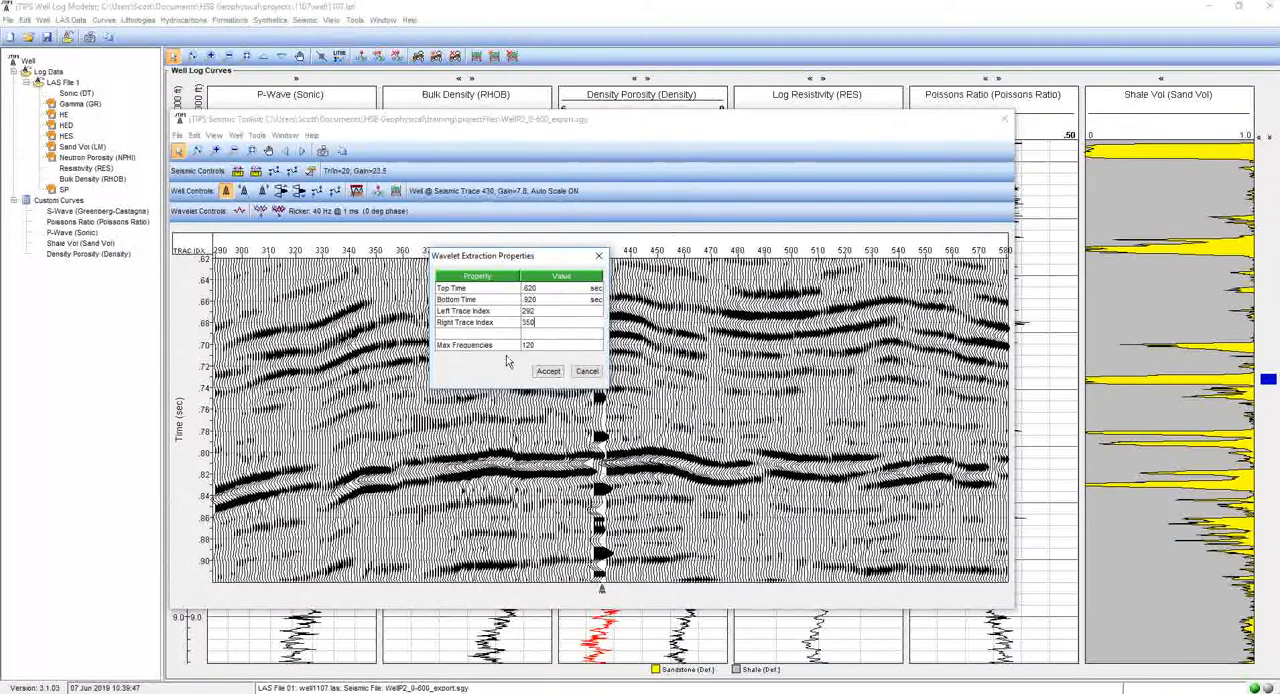
pyautogui.click(548, 371)
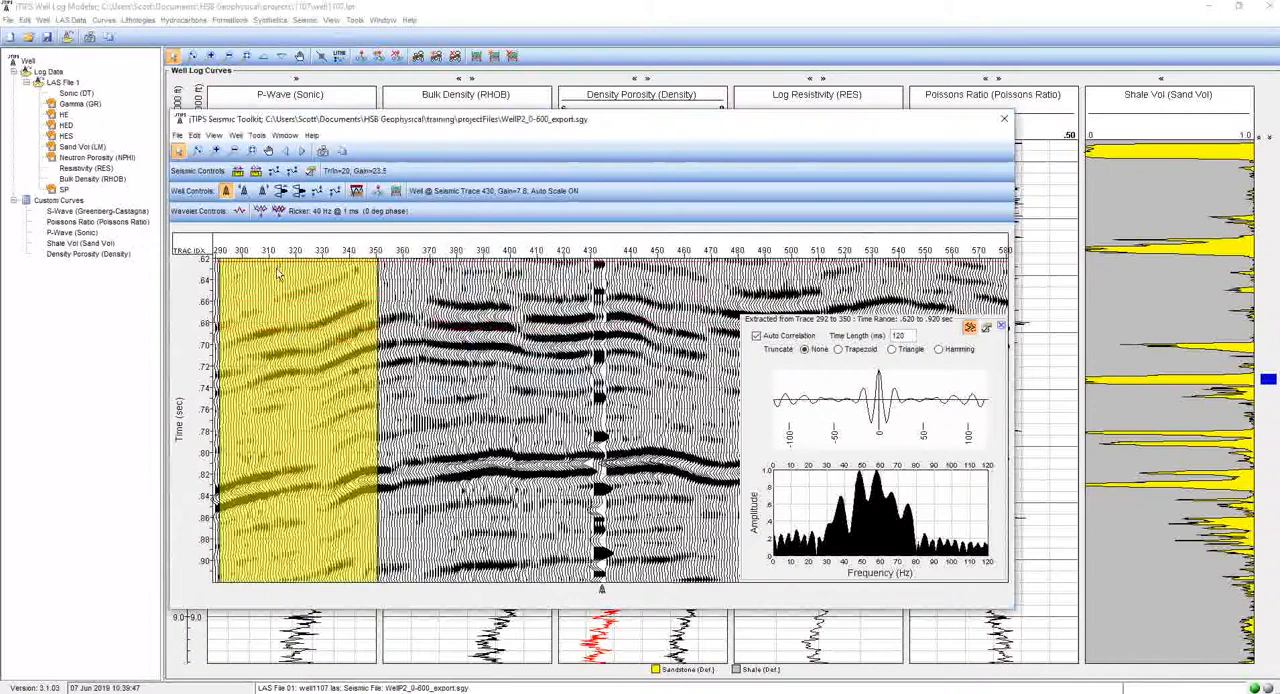
# - Move and resize the wavelet extraction window to cover traces 333 to 430 from about .665 to .878 sec
pyautogui.moveTo(265, 271)
pyautogui.mouseDown()
pyautogui.moveTo(280, 375)
pyautogui.moveTo(300, 400)
pyautogui.moveTo(360, 384)
pyautogui.mouseUp()
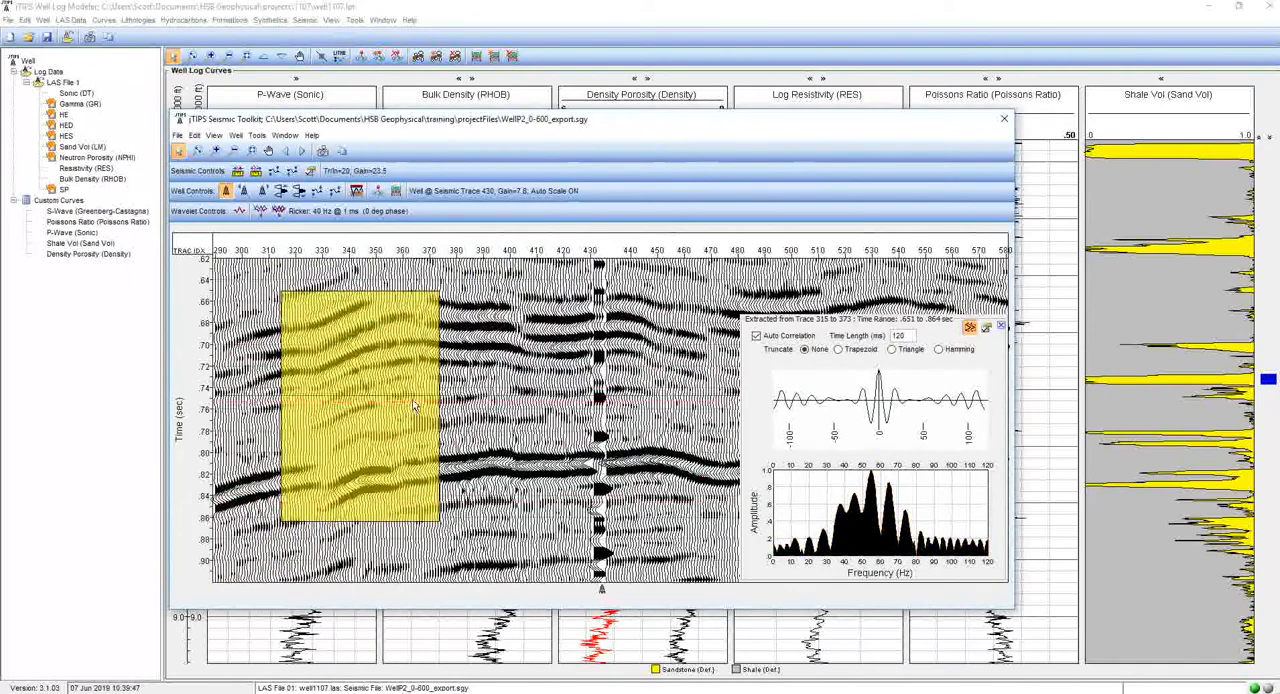
pyautogui.moveTo(387, 392); pyautogui.dragTo(462, 406)
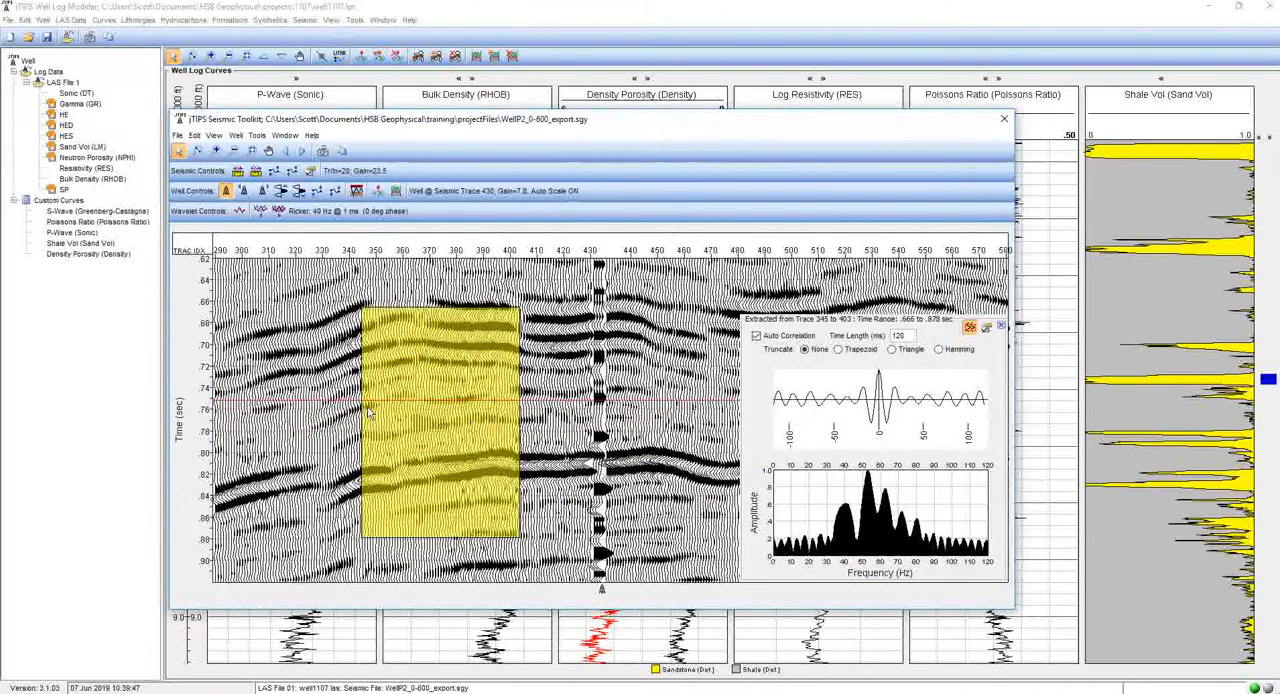
pyautogui.moveTo(370, 408); pyautogui.dragTo(523, 420)
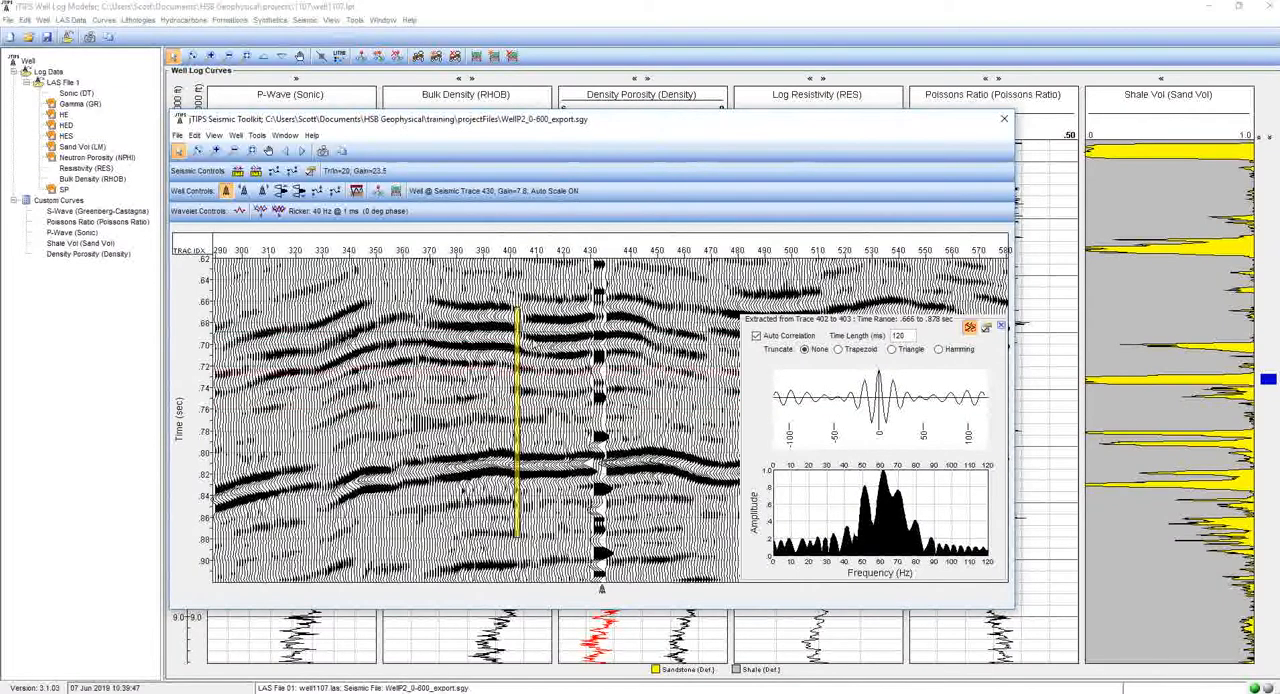
pyautogui.moveTo(521, 328); pyautogui.dragTo(585, 330)
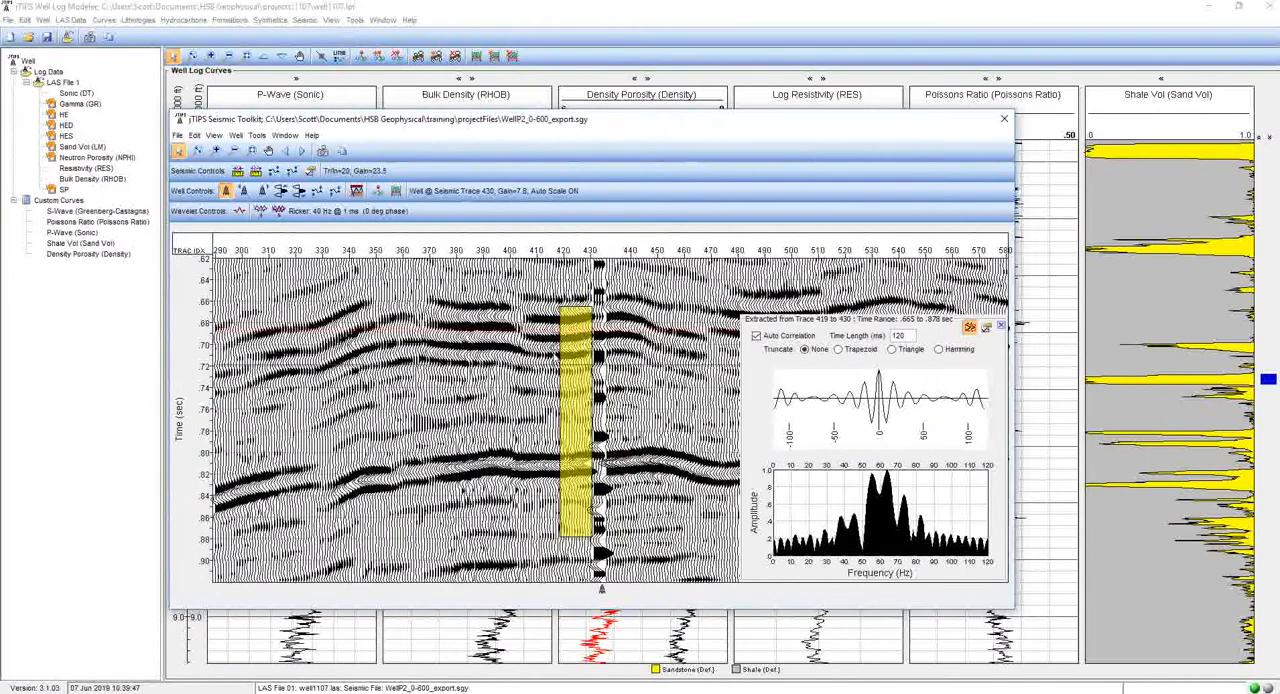
pyautogui.moveTo(568, 471); pyautogui.dragTo(330, 471)
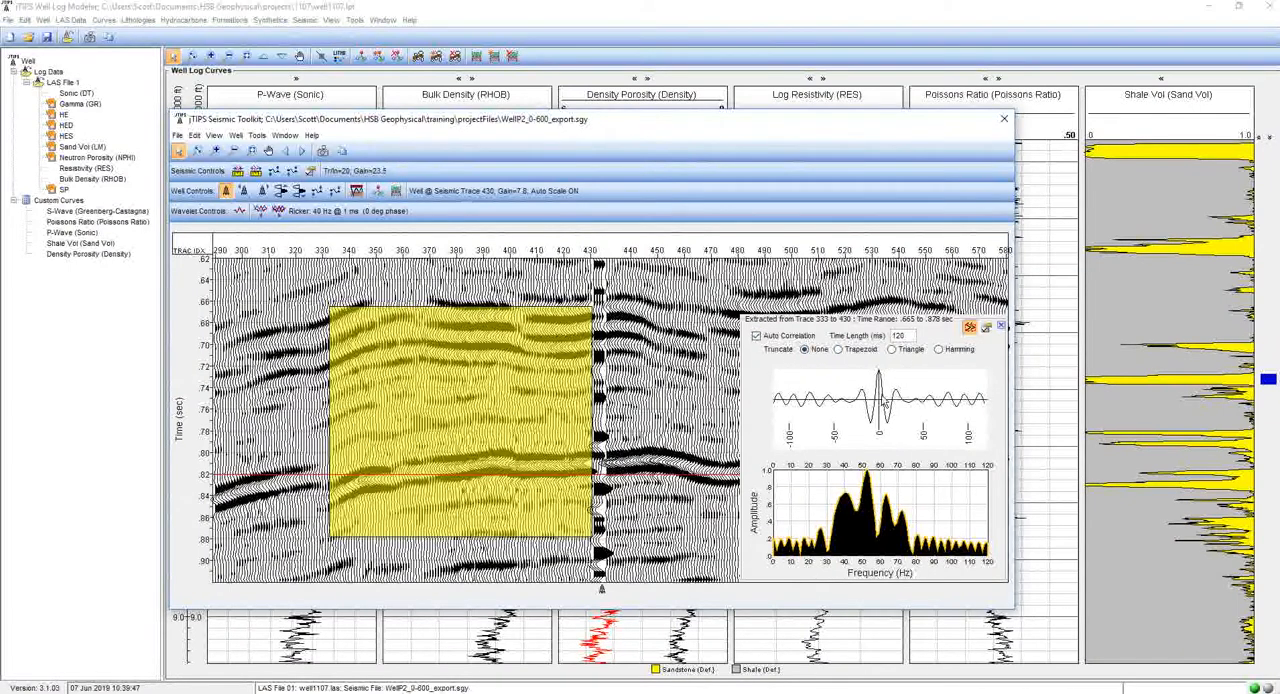
# - Try the Trapezoid and Triangle truncations on the extracted wavelet and set the truncation to Hamming
pyautogui.click(866, 352)
pyautogui.click(912, 351)
pyautogui.click(948, 350)
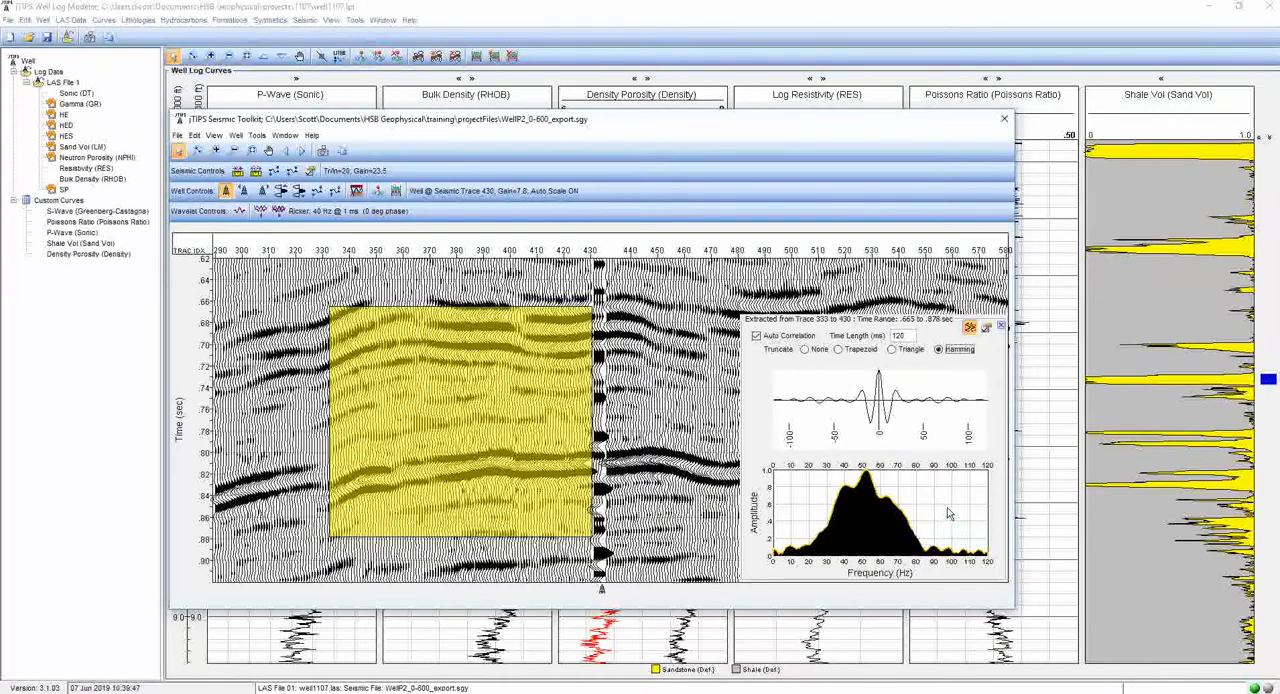
# - Reshape the specified wavelet's amplitude curve to points at about 5, 15.1, 82.9 and 108.5 Hz with amplitudes 0, .1, .1 and 0
pyautogui.click(876, 543)
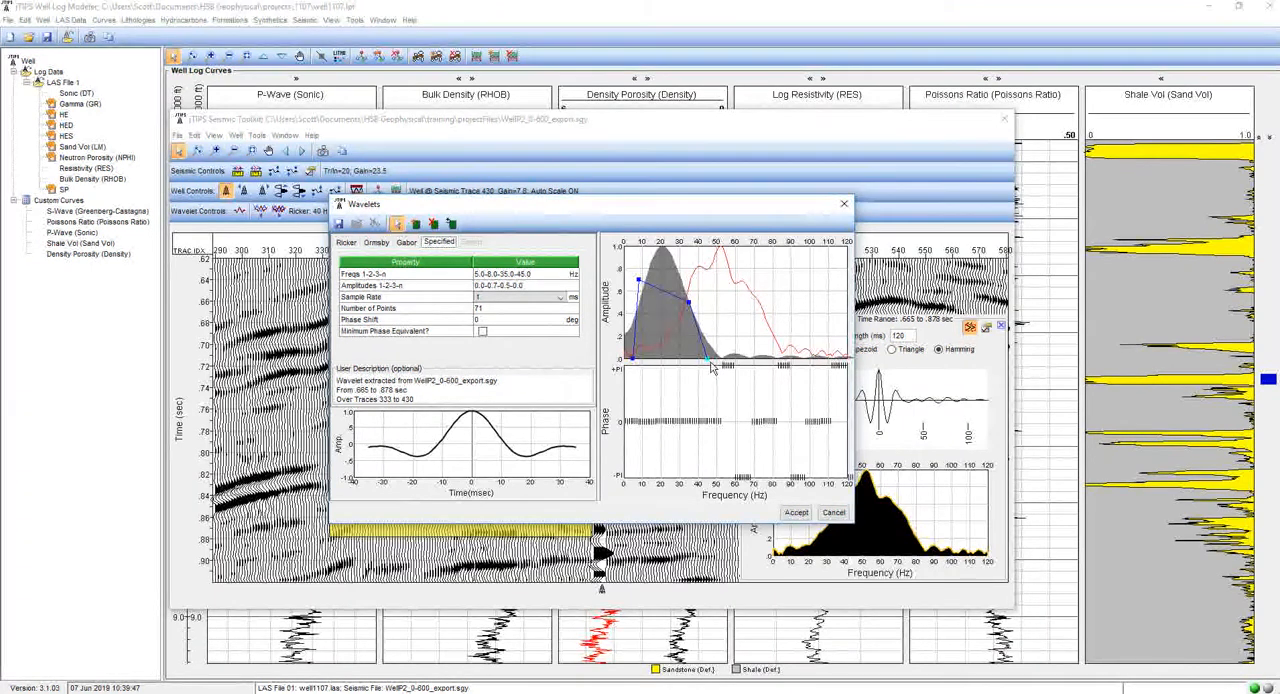
pyautogui.moveTo(707, 358); pyautogui.dragTo(826, 358)
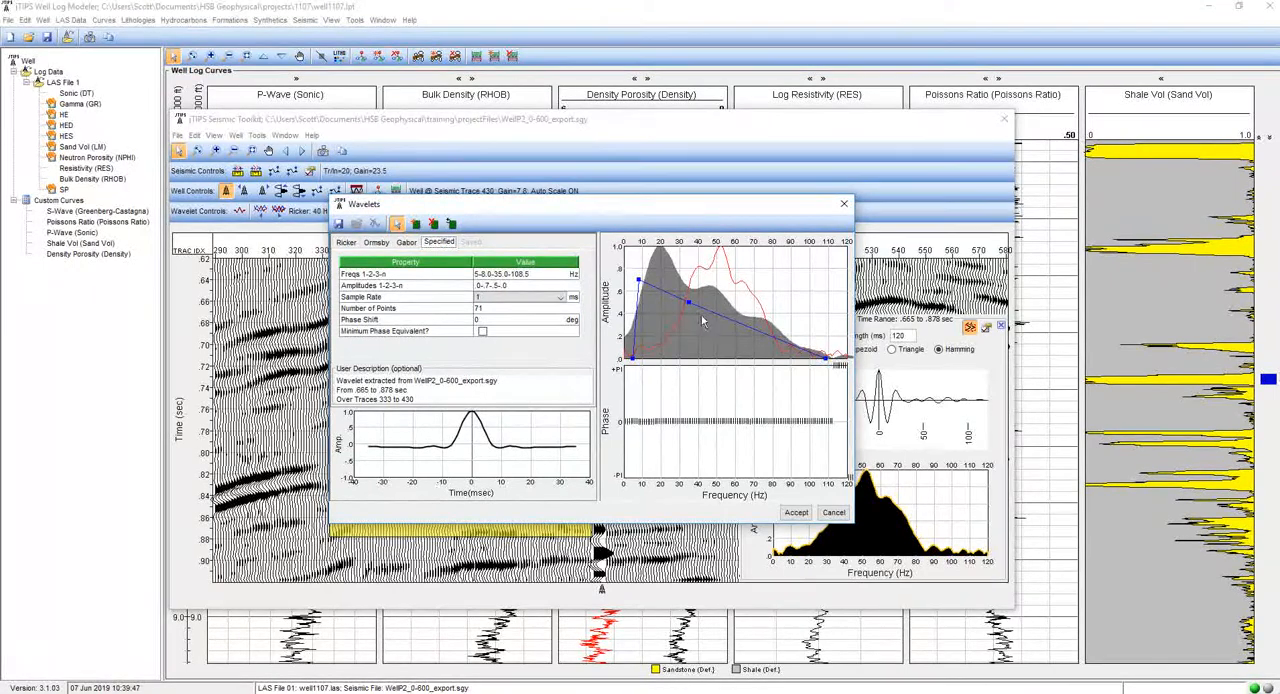
pyautogui.moveTo(699, 314); pyautogui.dragTo(786, 357)
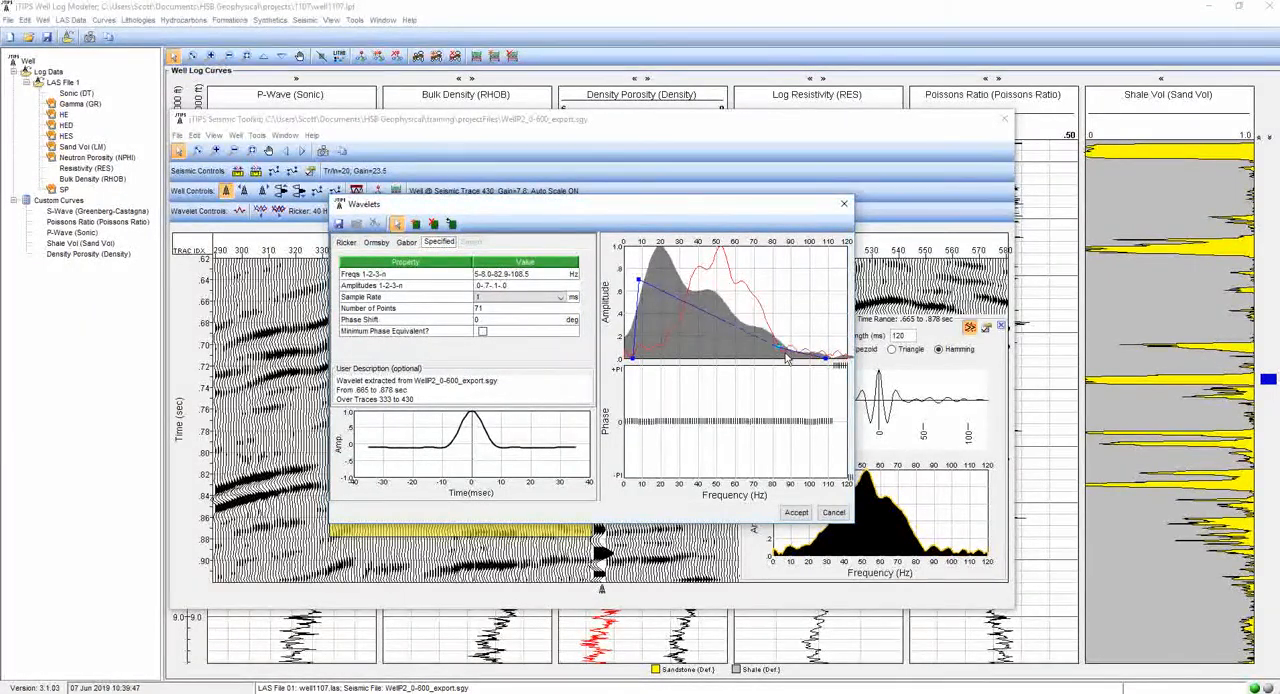
pyautogui.moveTo(646, 290); pyautogui.dragTo(658, 358)
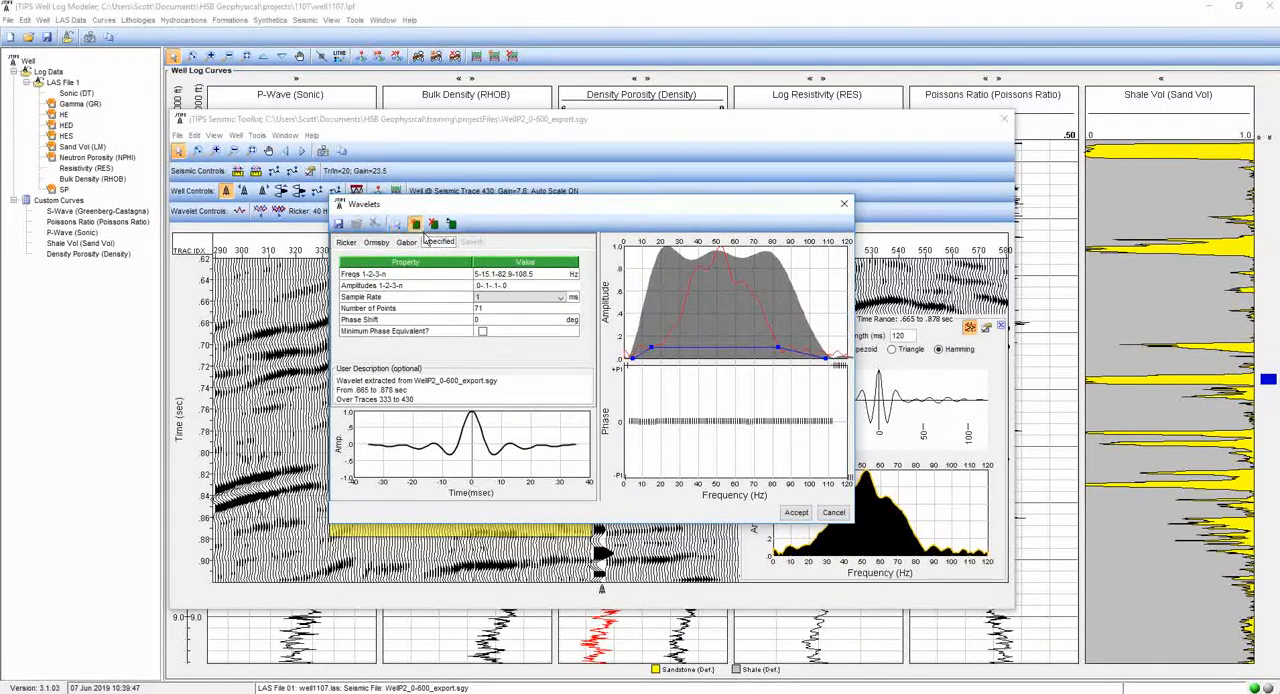
# - Add amplitude points to the specified wavelet at about 27.4, 36.4, 45.0, 51.5, 55.5 and 62.7 Hz with amplitudes .3, .8, .8, 1.0, .7 and .7
pyautogui.click(674, 325)
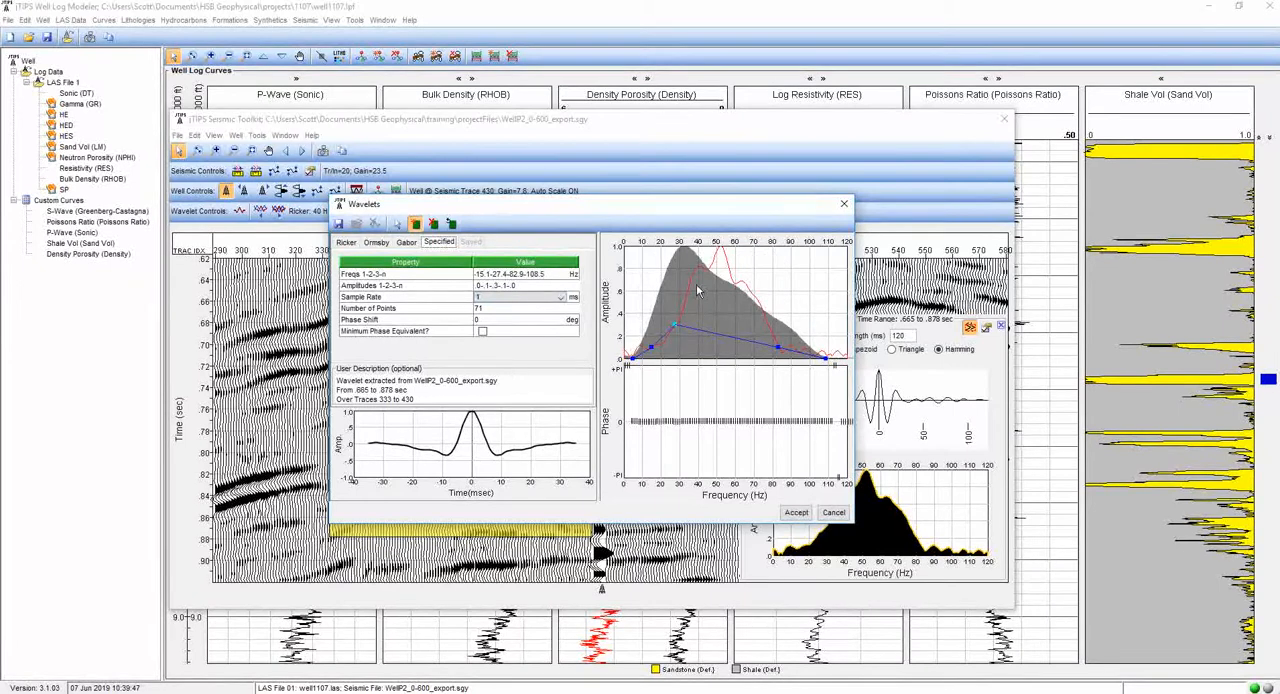
pyautogui.click(692, 268)
pyautogui.click(706, 268)
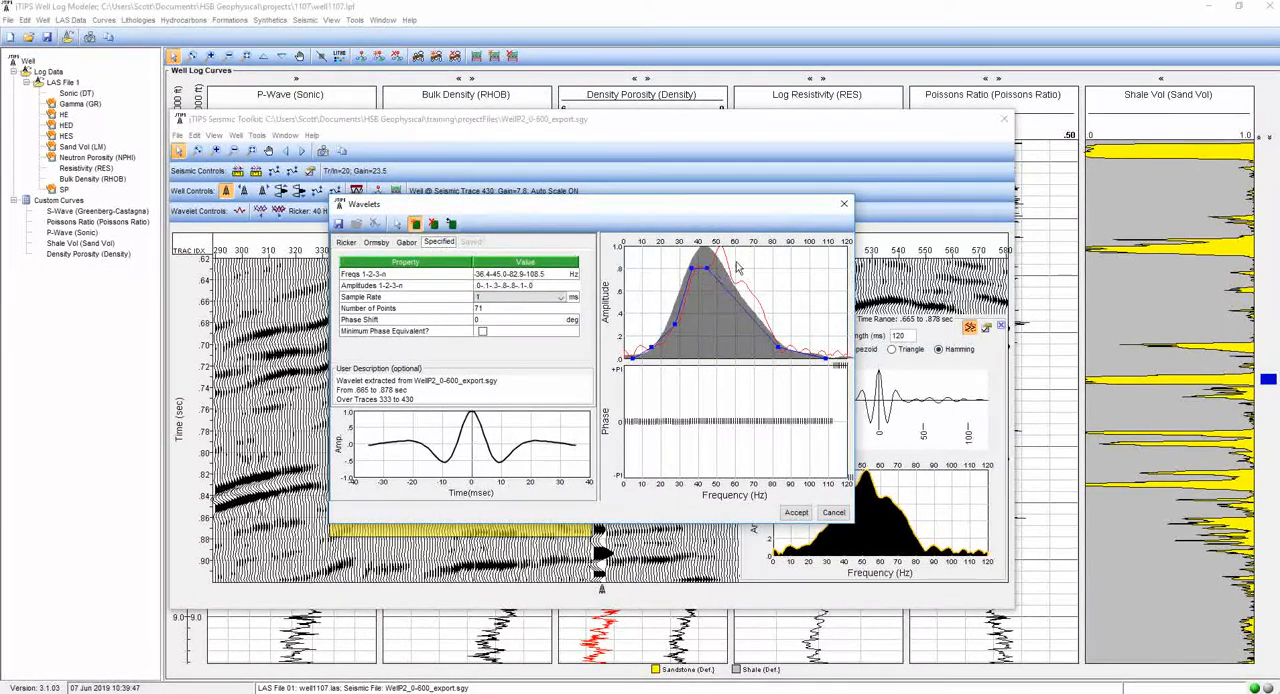
pyautogui.click(719, 247)
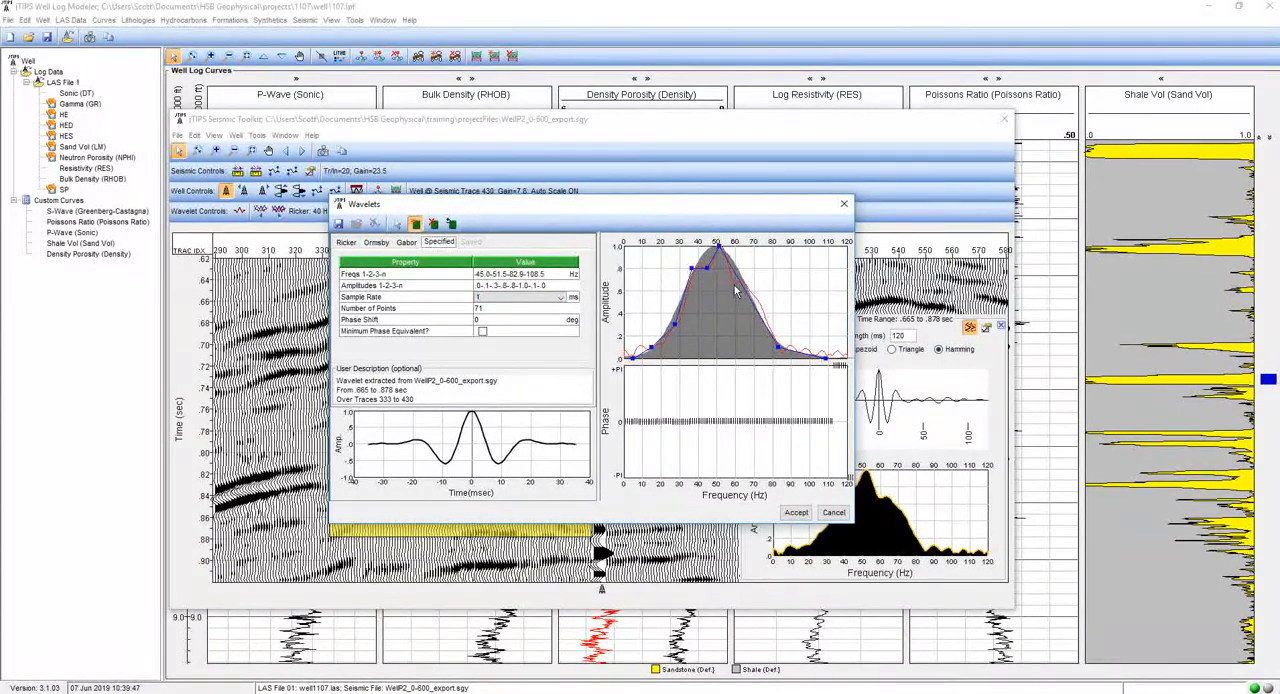
pyautogui.click(726, 280)
pyautogui.click(739, 280)
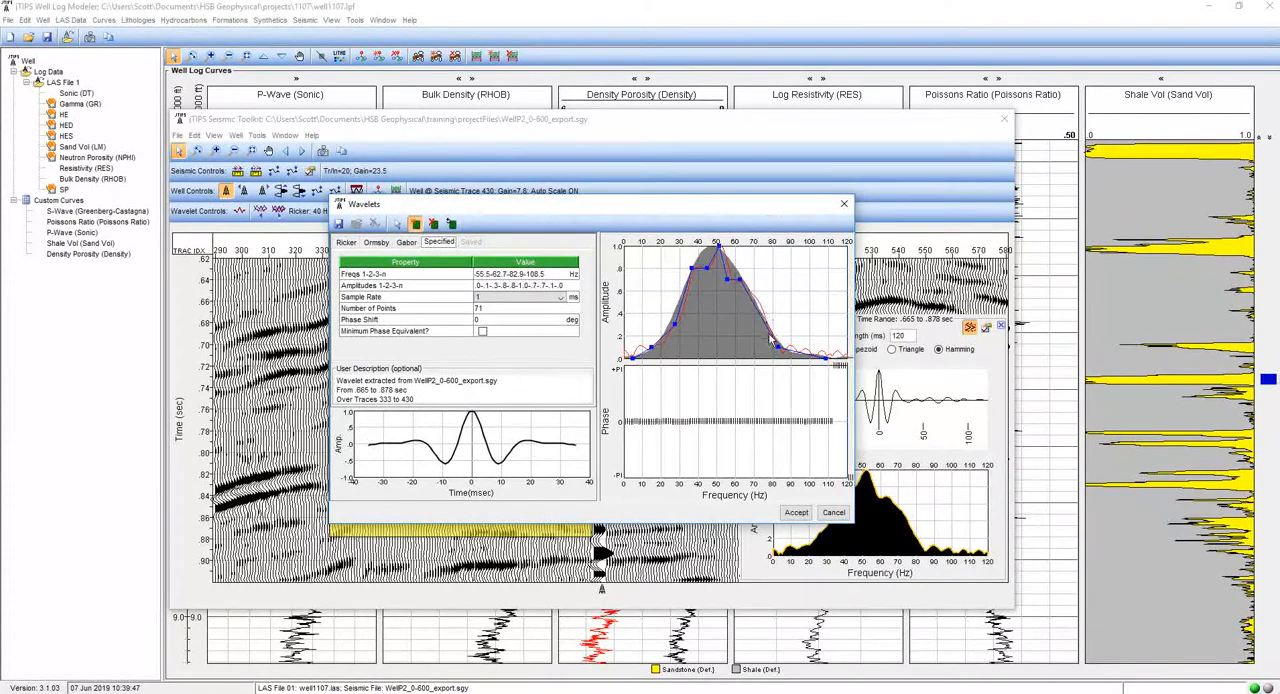
pyautogui.click(397, 224)
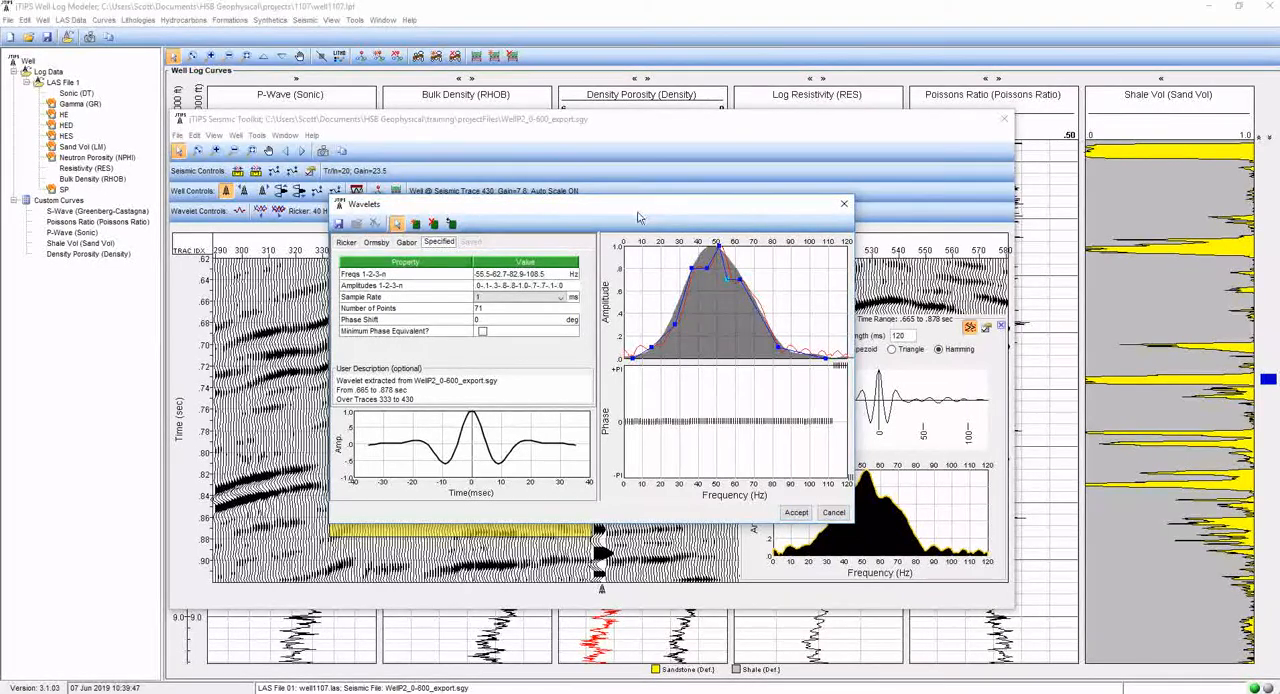
# - Accept the specified wavelet and close the wavelet extraction display together with its highlighted region on the seismic section
pyautogui.moveTo(640, 217); pyautogui.dragTo(933, 156)
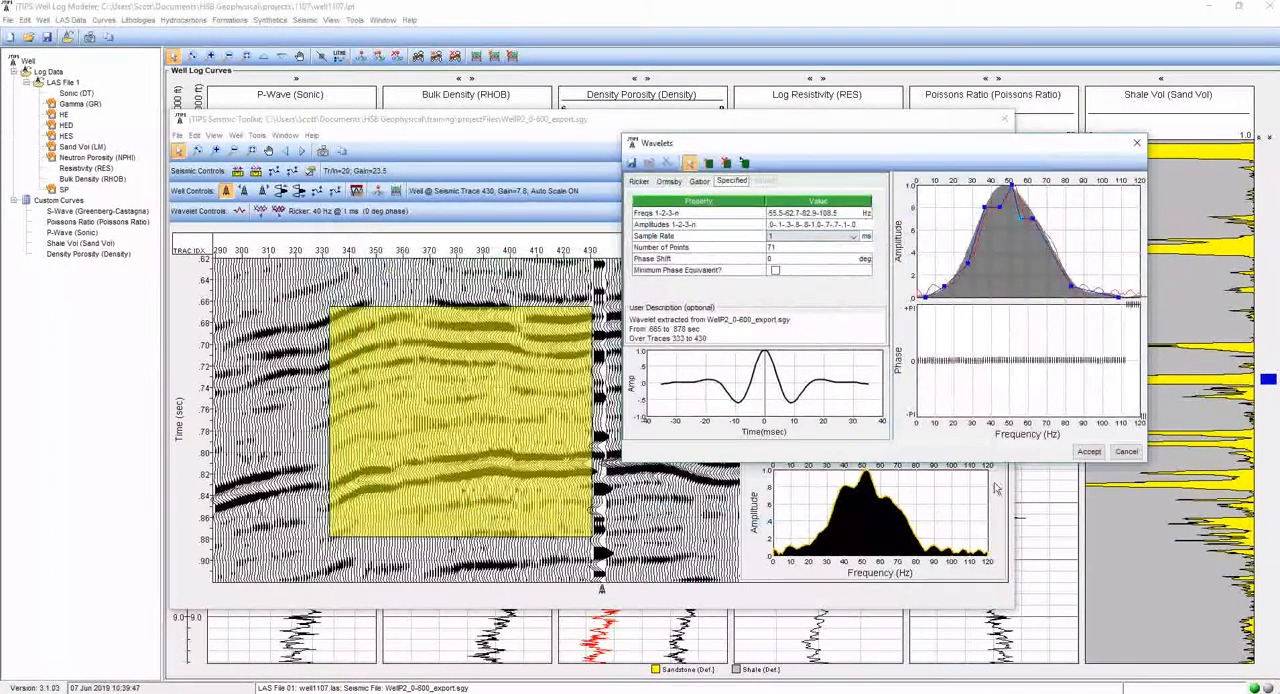
pyautogui.click(1089, 452)
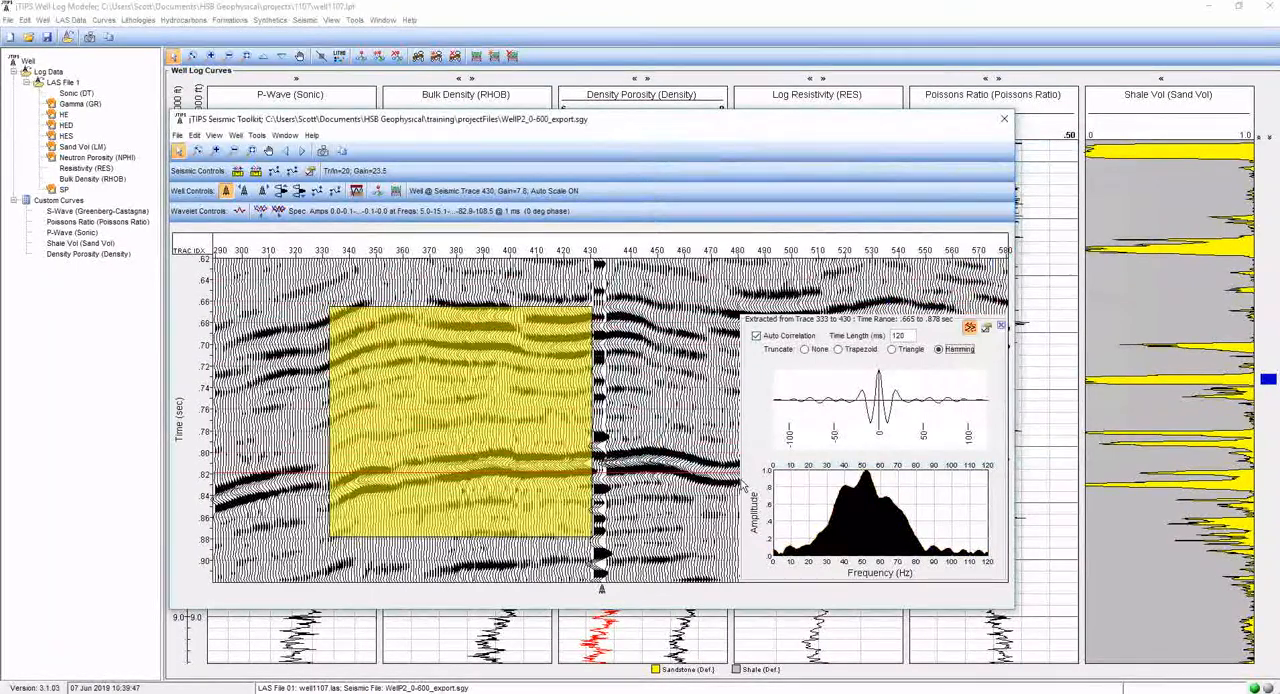
pyautogui.click(971, 328)
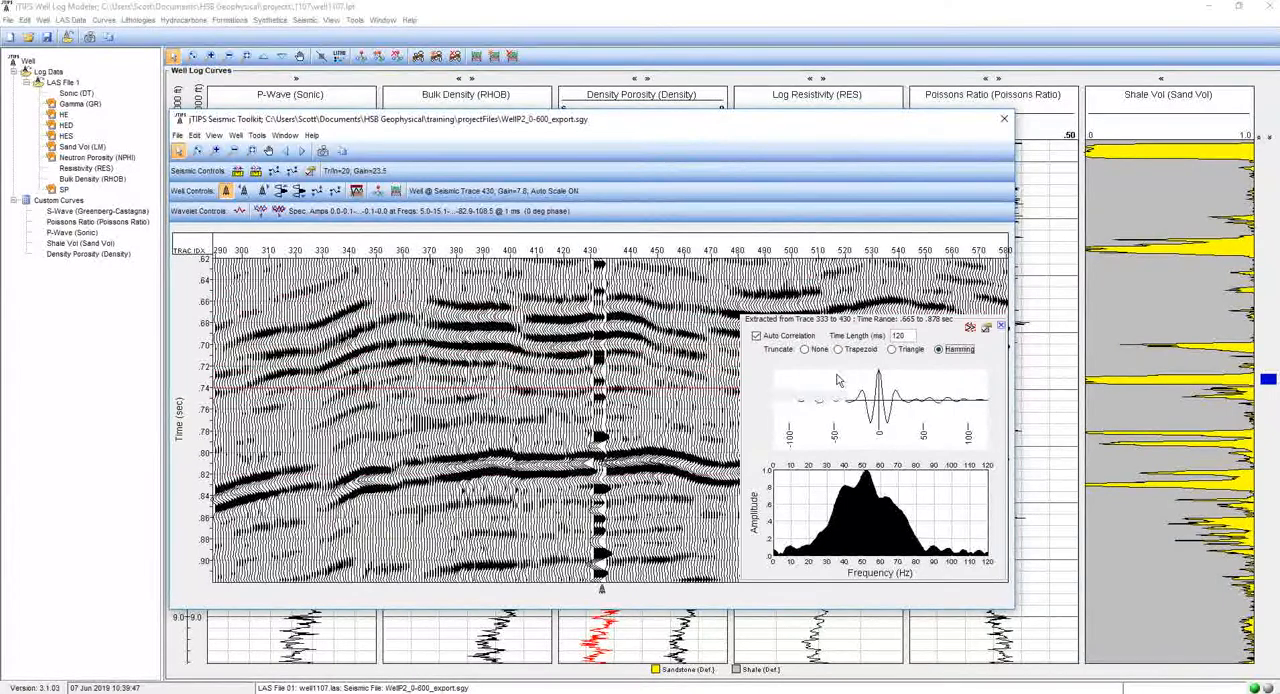
pyautogui.click(1002, 327)
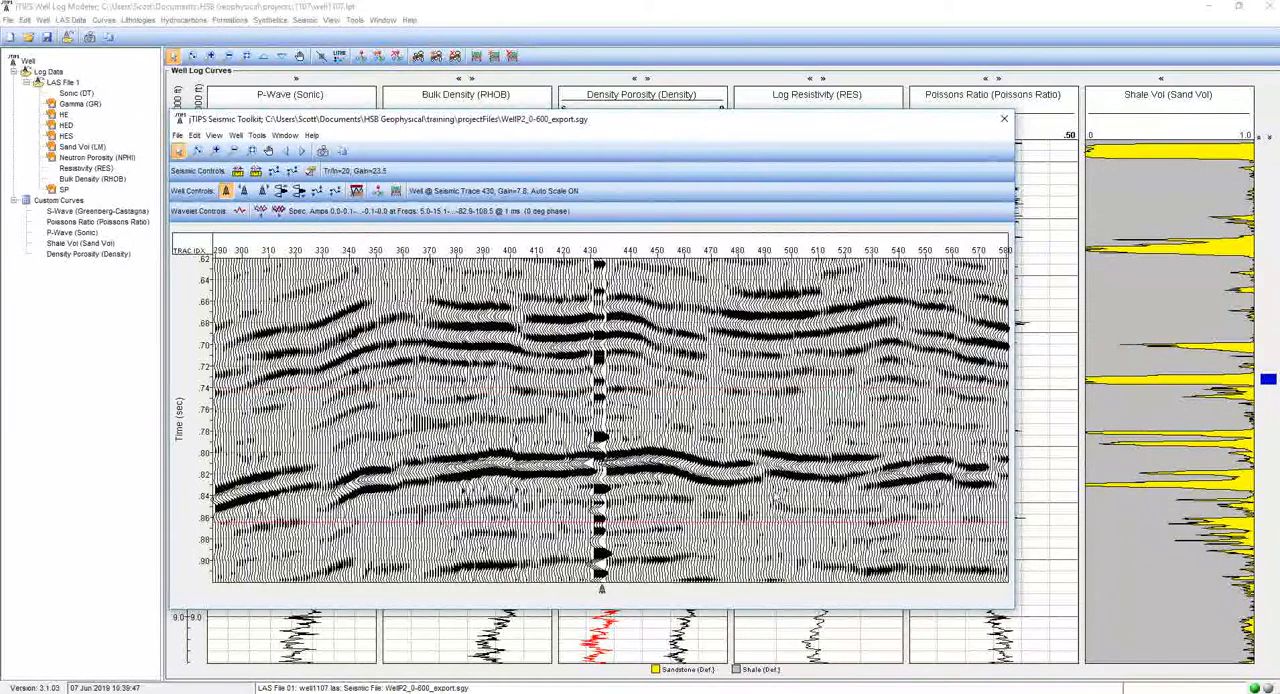